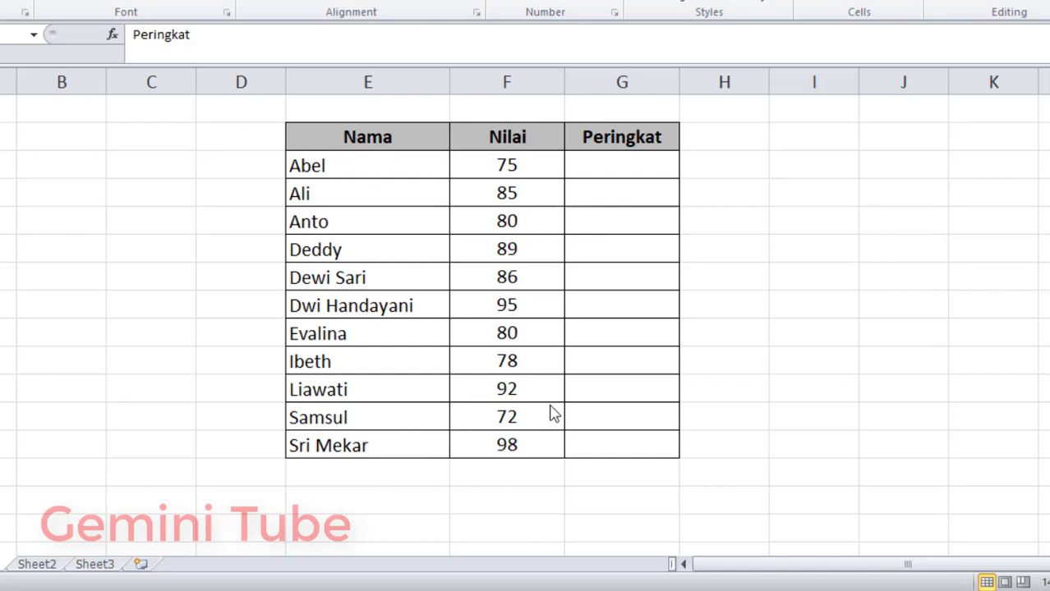
pyautogui.press('Down')
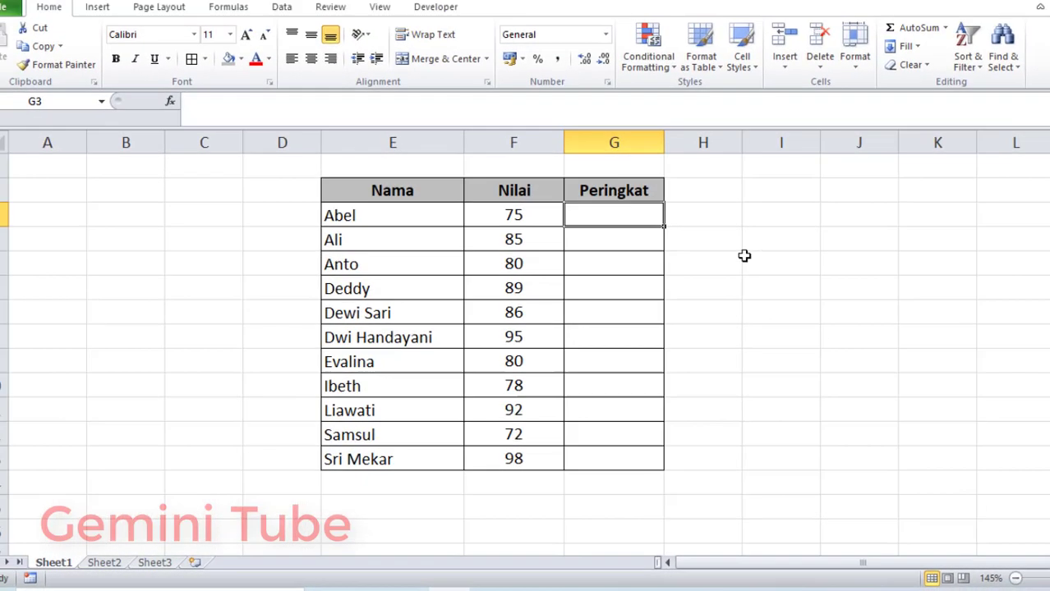
pyautogui.click(708, 302)
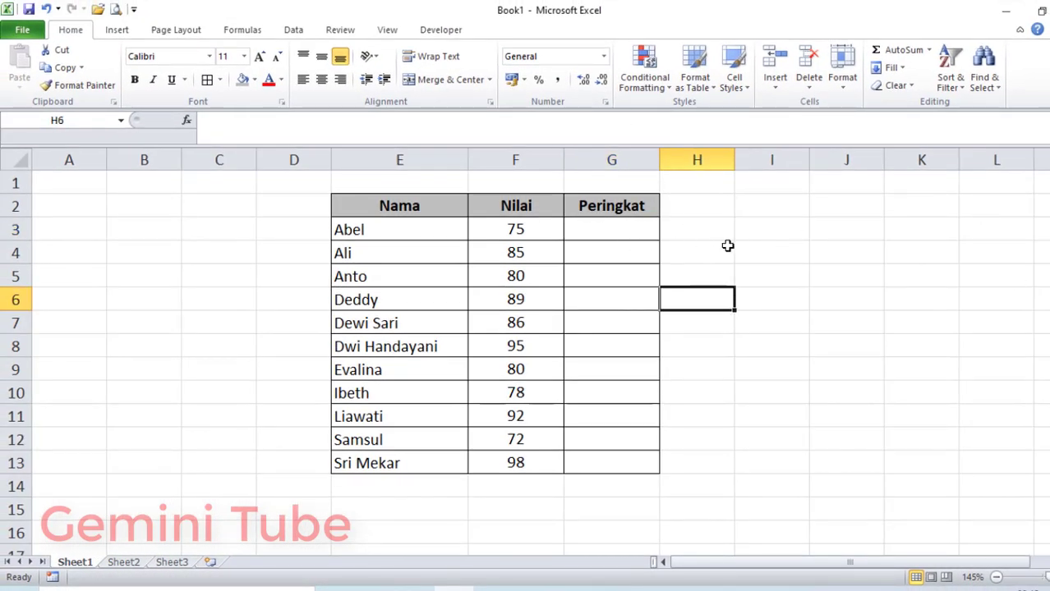
pyautogui.click(618, 208)
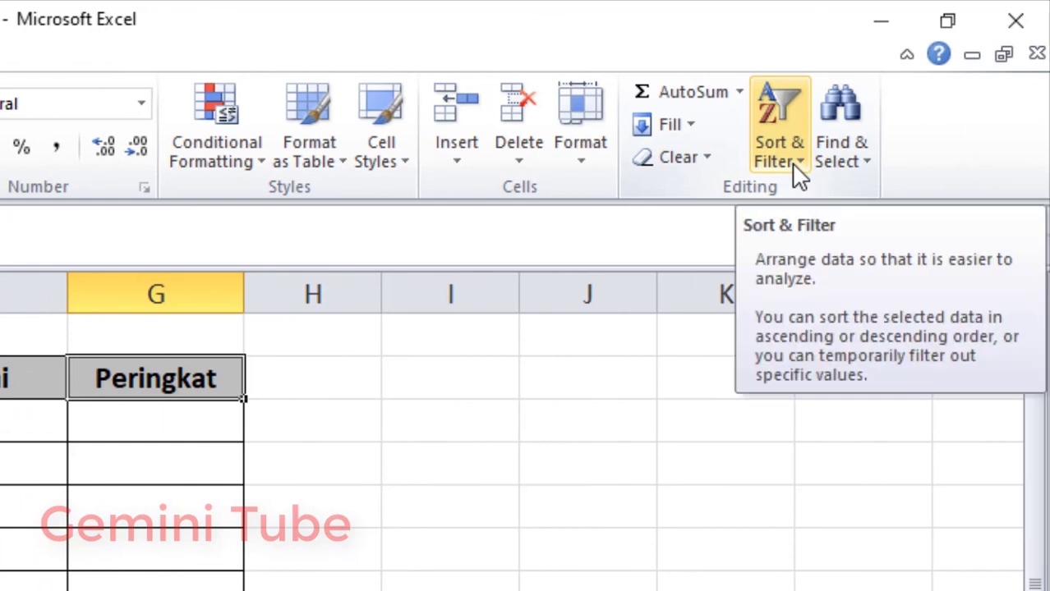
pyautogui.click(797, 176)
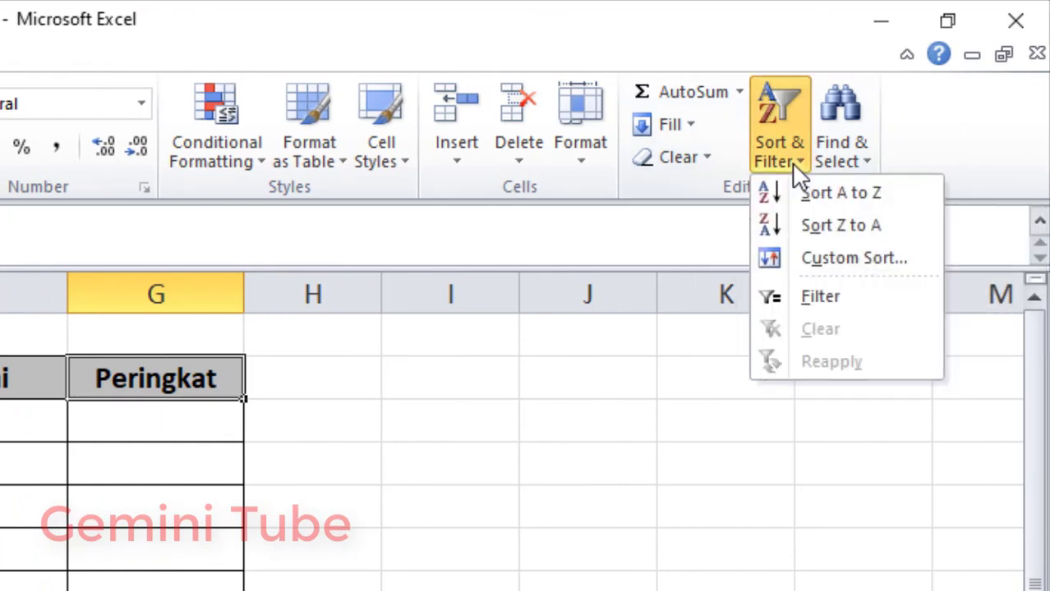
pyautogui.click(804, 301)
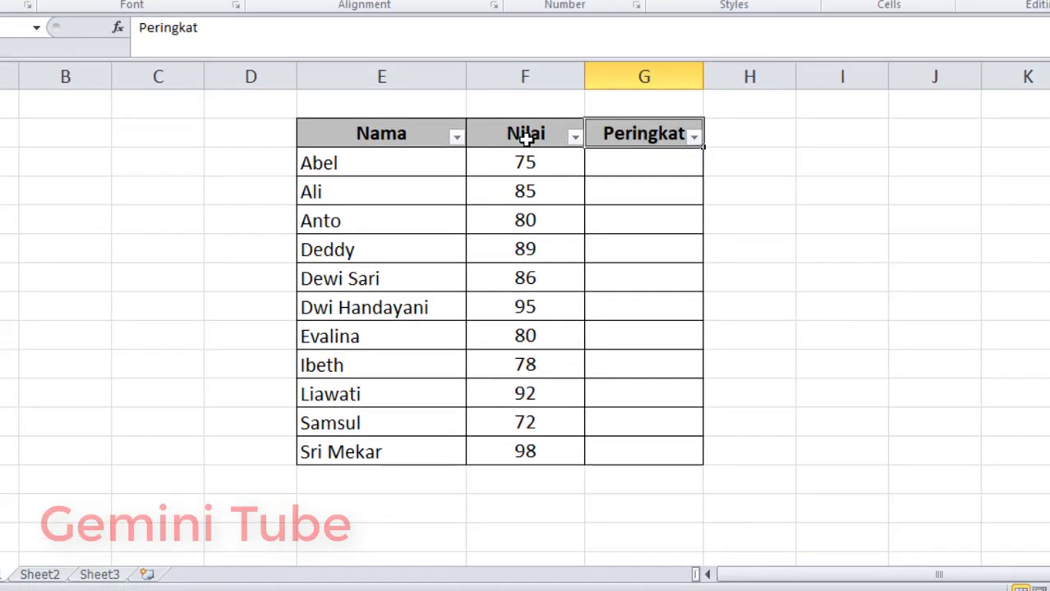
pyautogui.click(576, 138)
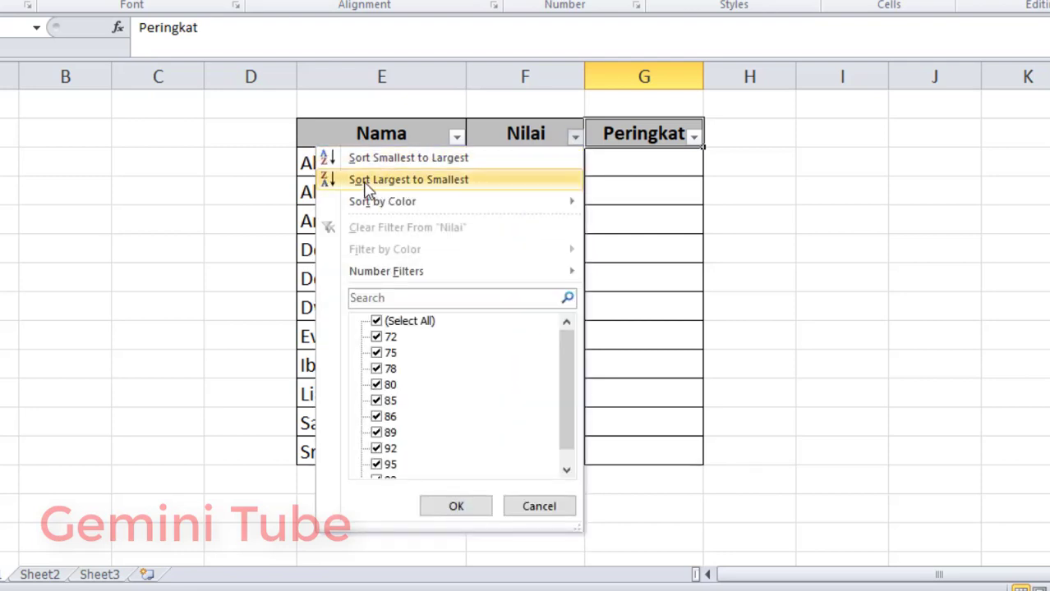
pyautogui.click(415, 189)
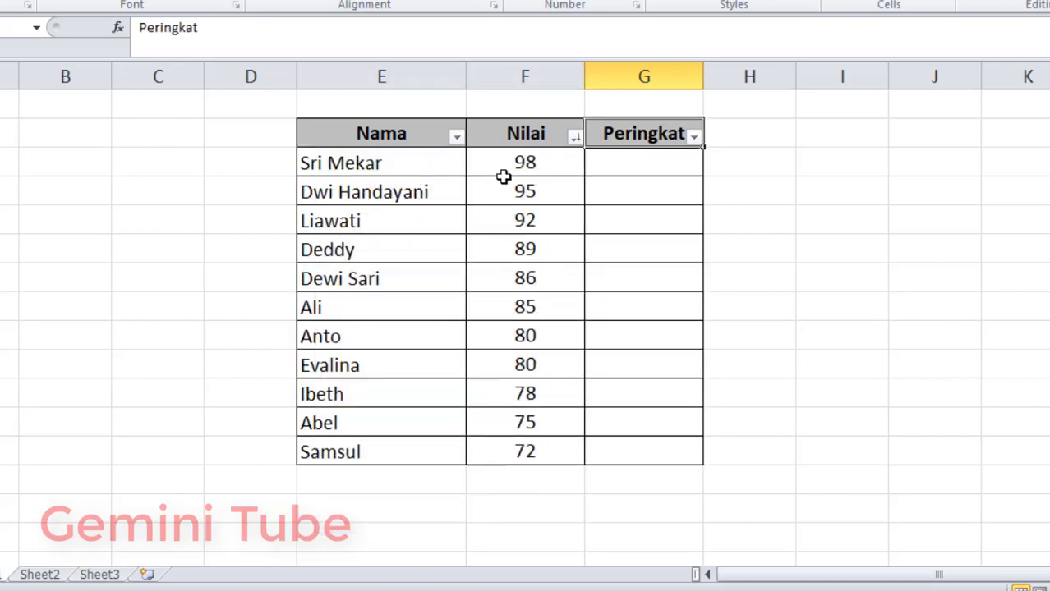
# - Enter ranks 1 and 2 in G3:G4 and extend the Peringkat series down to 11 in G13
pyautogui.click(639, 165)
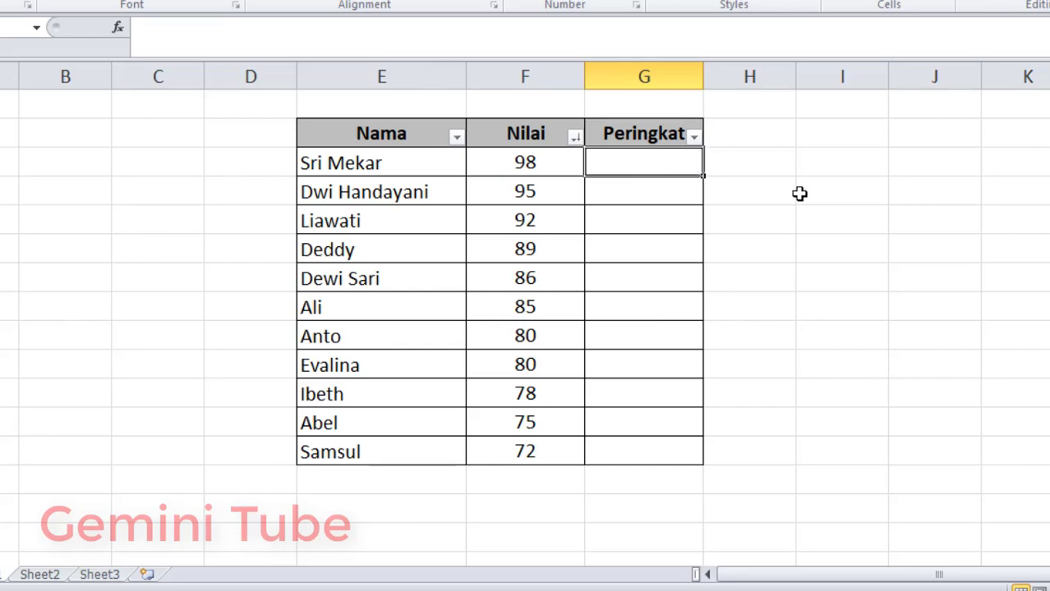
pyautogui.write('1')
pyautogui.press('Return')
pyautogui.write('2')
pyautogui.press('Return')
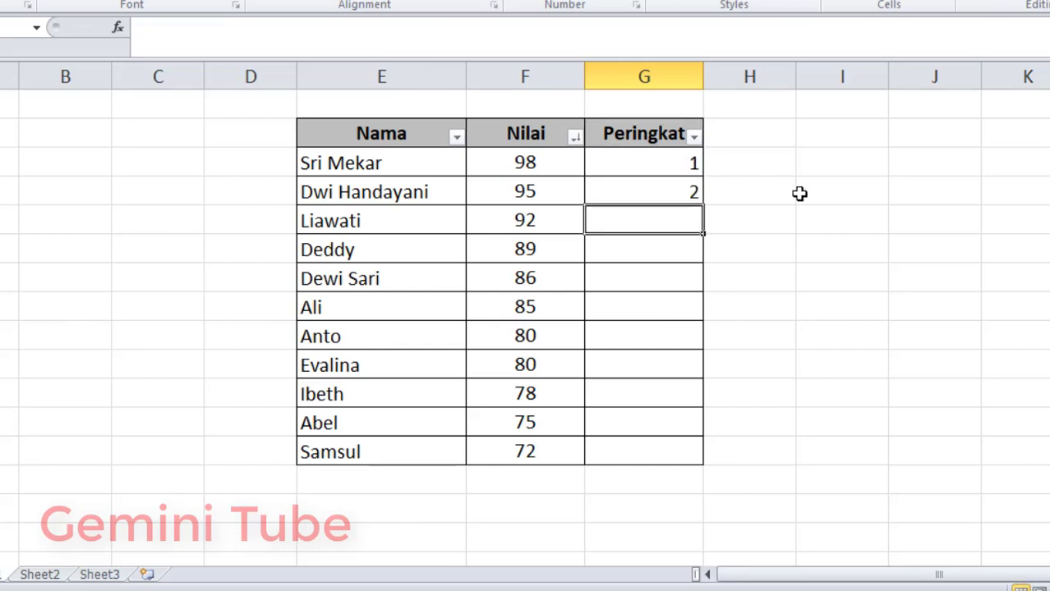
pyautogui.moveTo(670, 170); pyautogui.dragTo(672, 197)
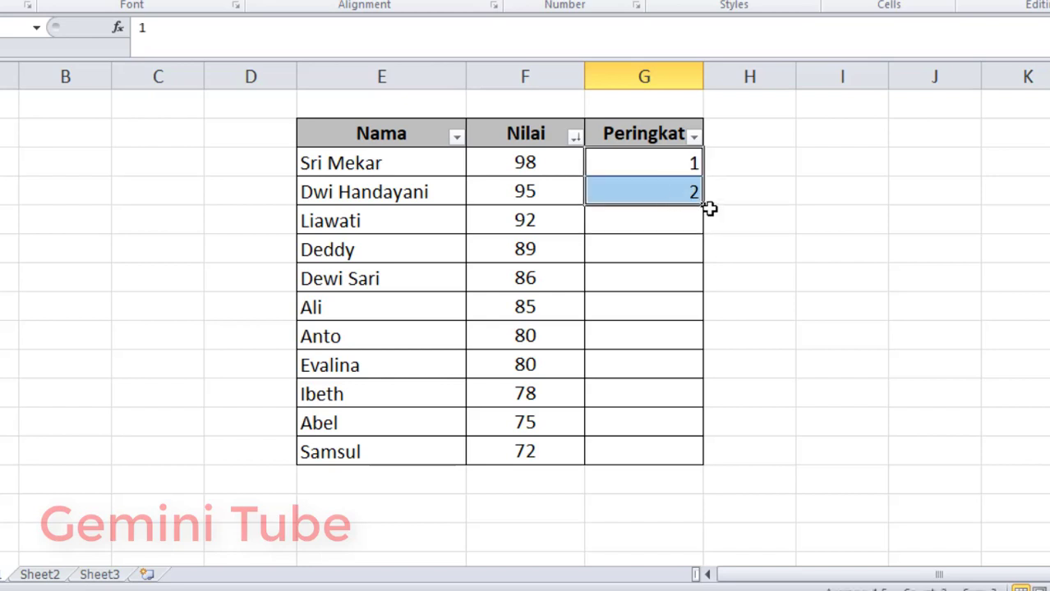
pyautogui.doubleClick(706, 210)
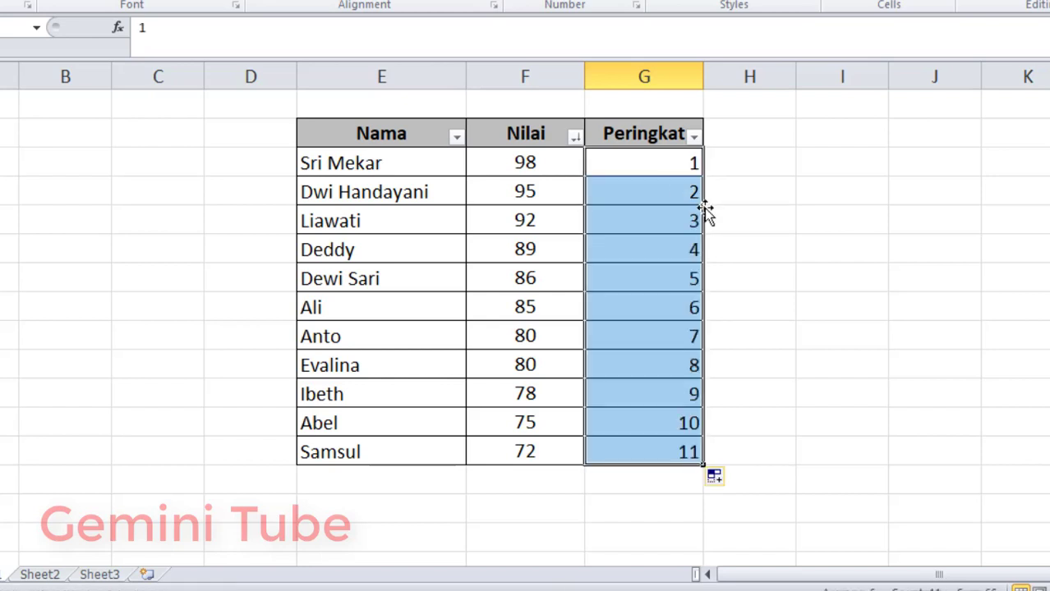
pyautogui.click(747, 232)
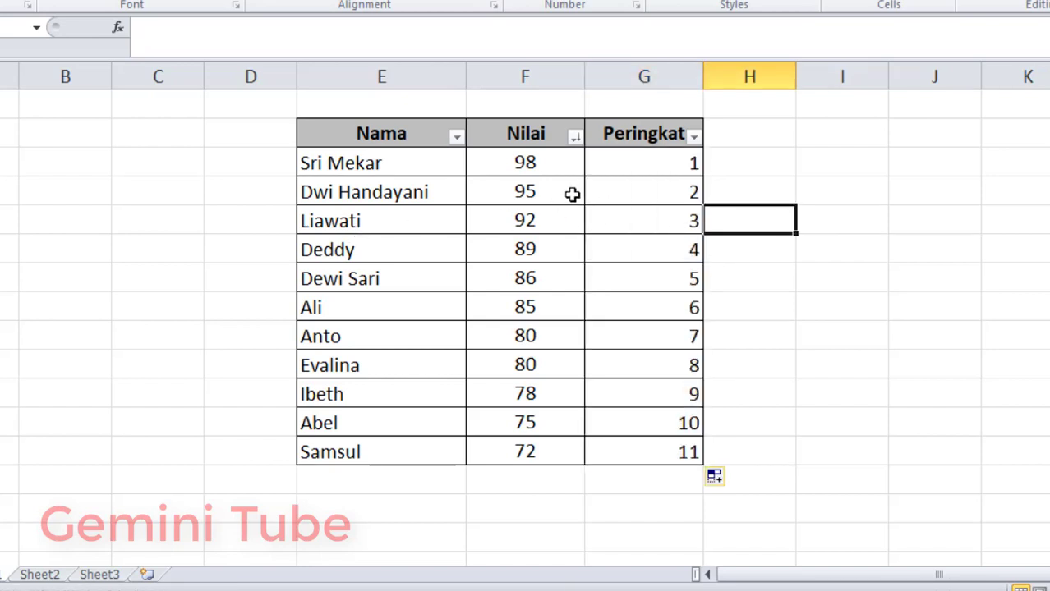
pyautogui.click(405, 165)
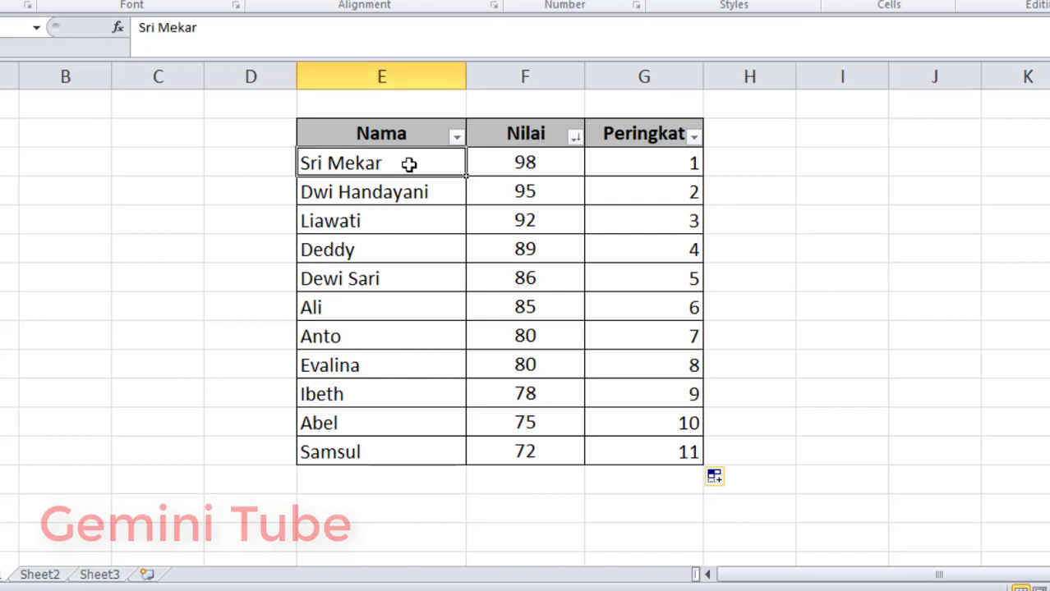
pyautogui.click(653, 163)
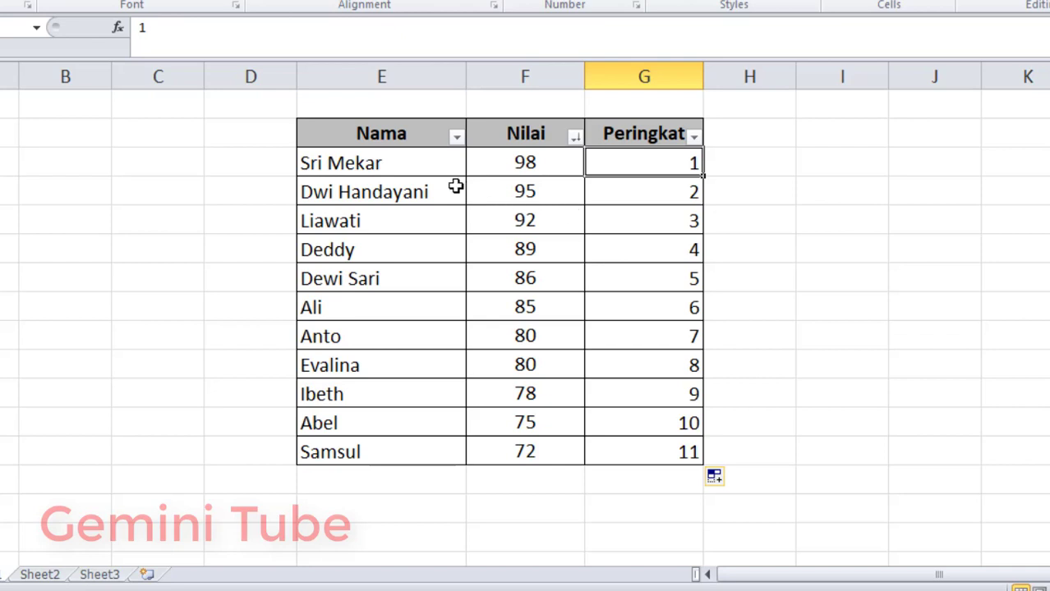
# - Sort the table A to Z by Nama, keeping each student's rank beside them
pyautogui.click(458, 141)
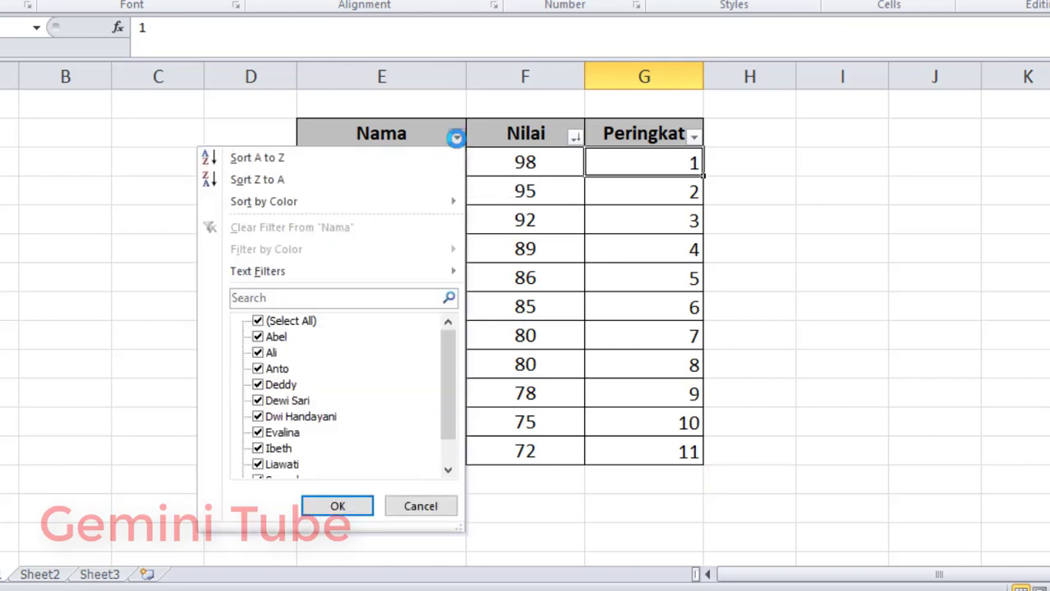
pyautogui.click(287, 165)
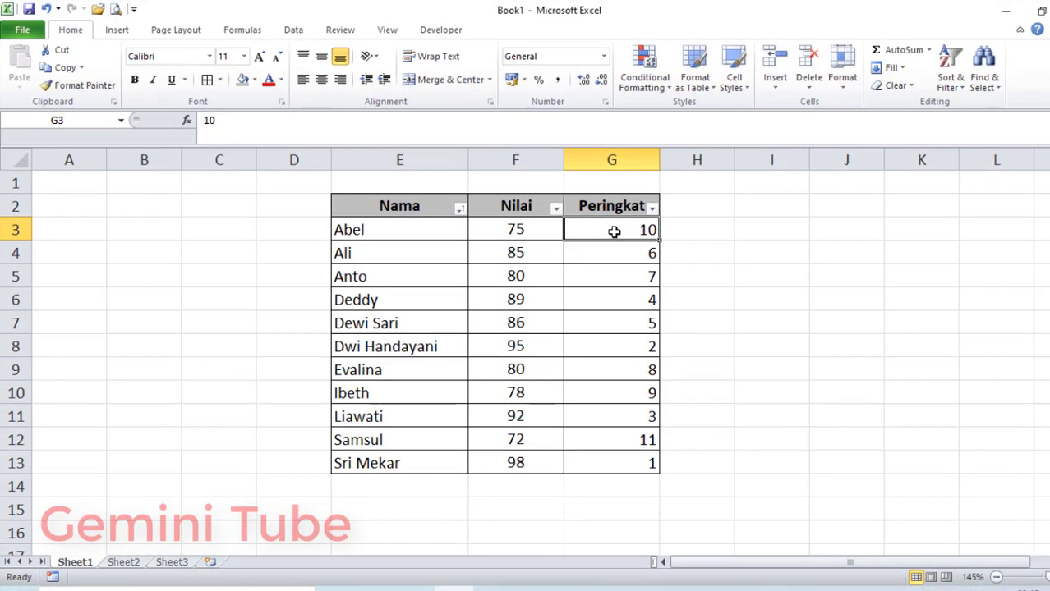
pyautogui.moveTo(624, 230); pyautogui.dragTo(608, 464)
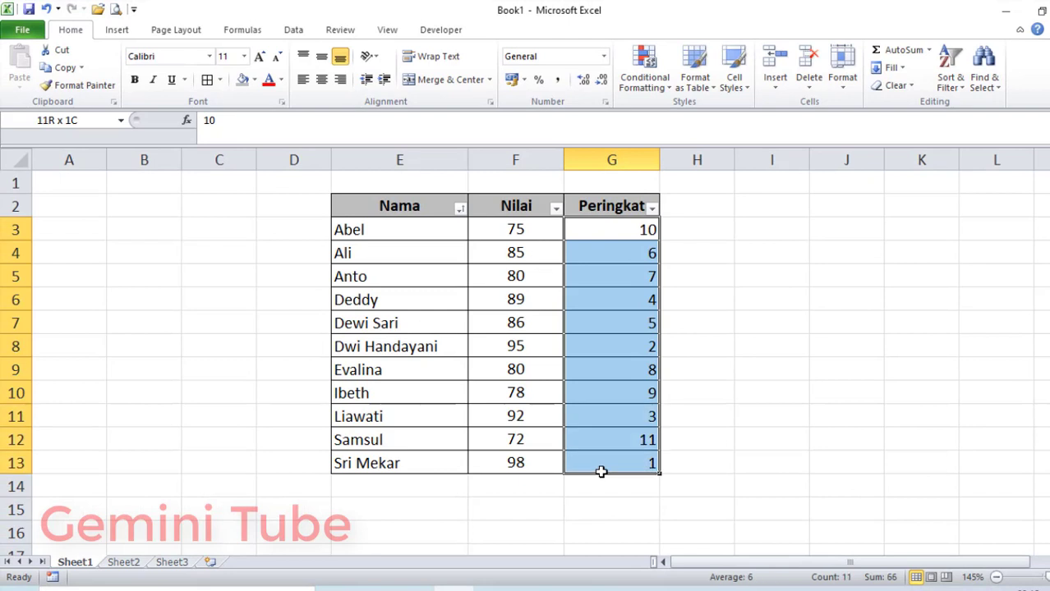
pyautogui.click(780, 350)
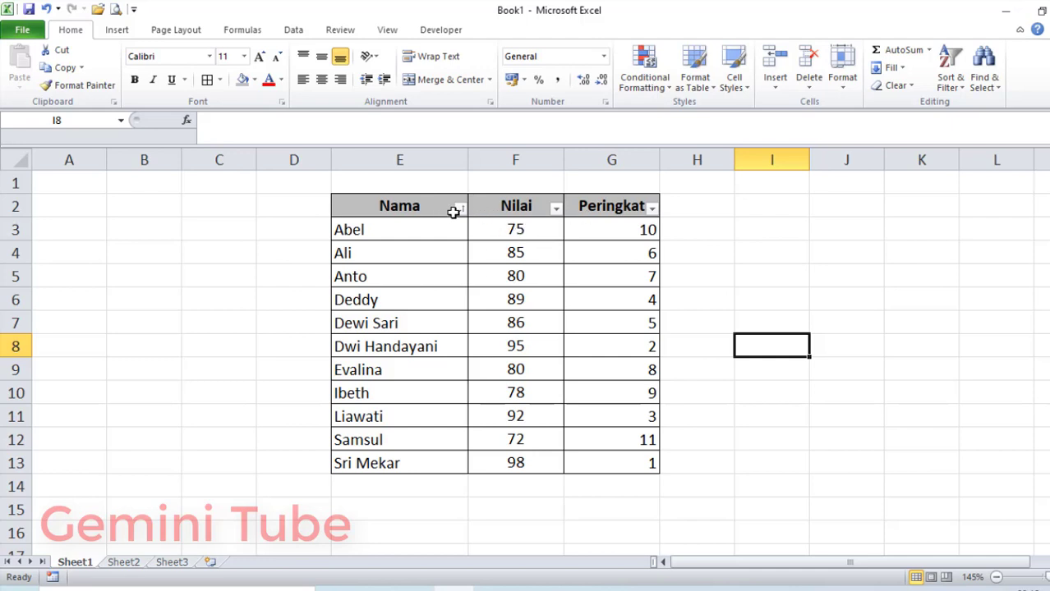
# - Turn filtering off so the header filter buttons disappear
pyautogui.click(952, 87)
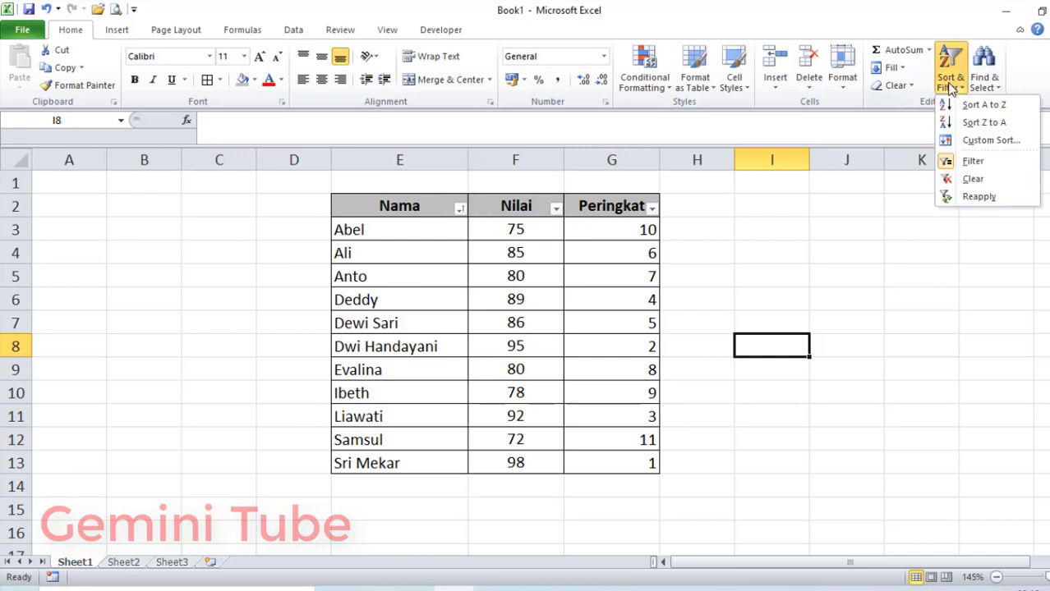
pyautogui.click(949, 163)
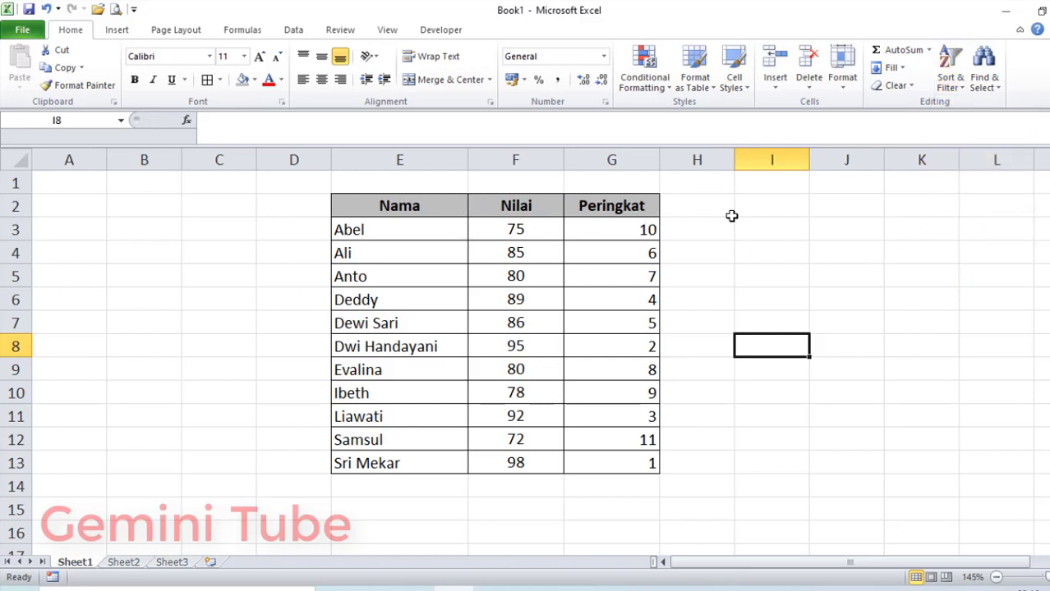
pyautogui.click(705, 207)
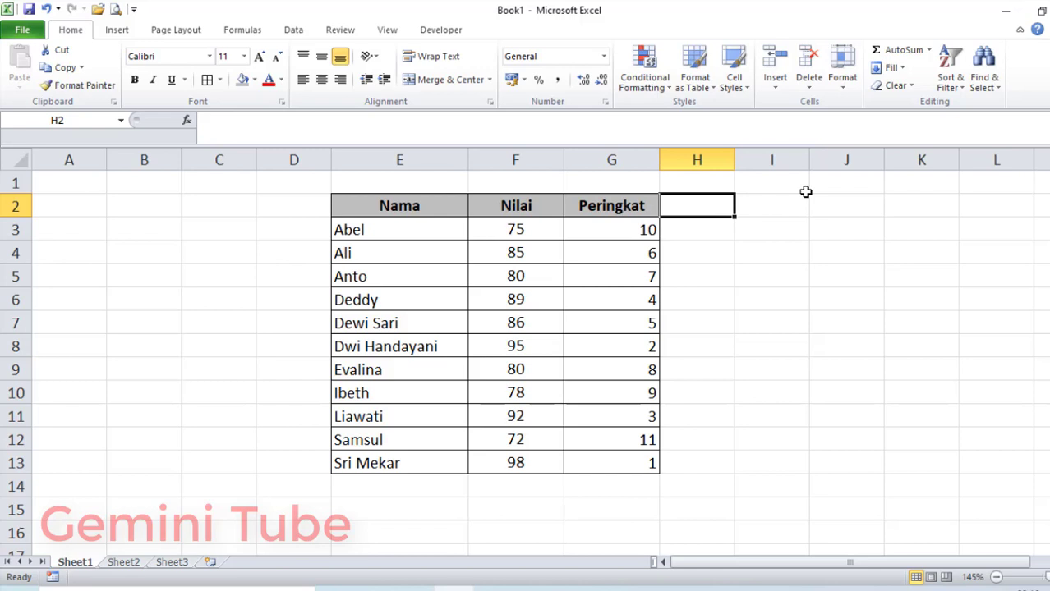
# - Add a second 'Peringkat' header in H2 and give H2:H13 all borders
pyautogui.write('pERINGKAT')
pyautogui.press('Return')
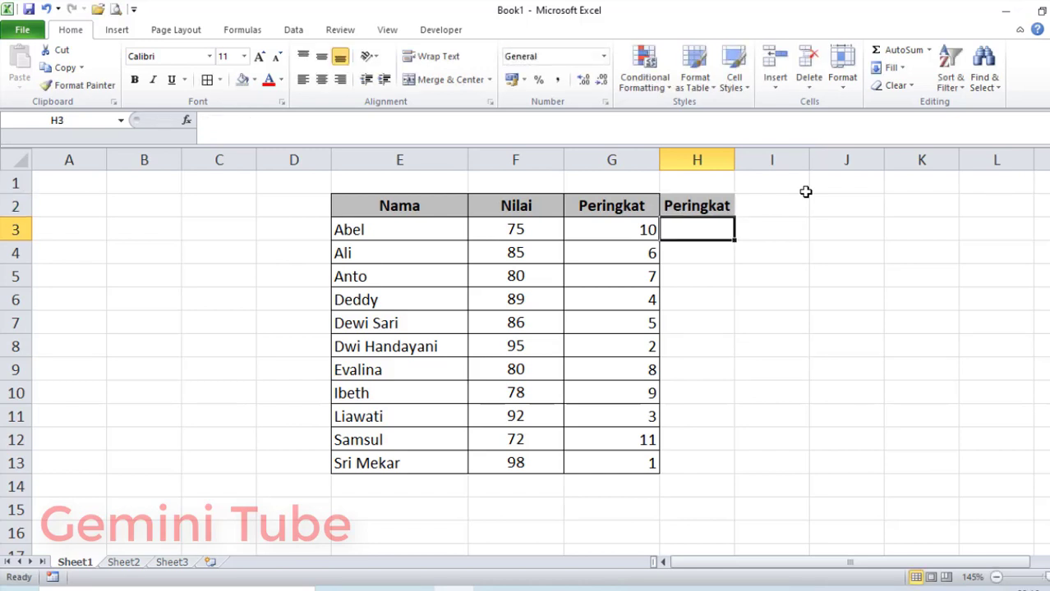
pyautogui.moveTo(704, 207); pyautogui.dragTo(713, 459)
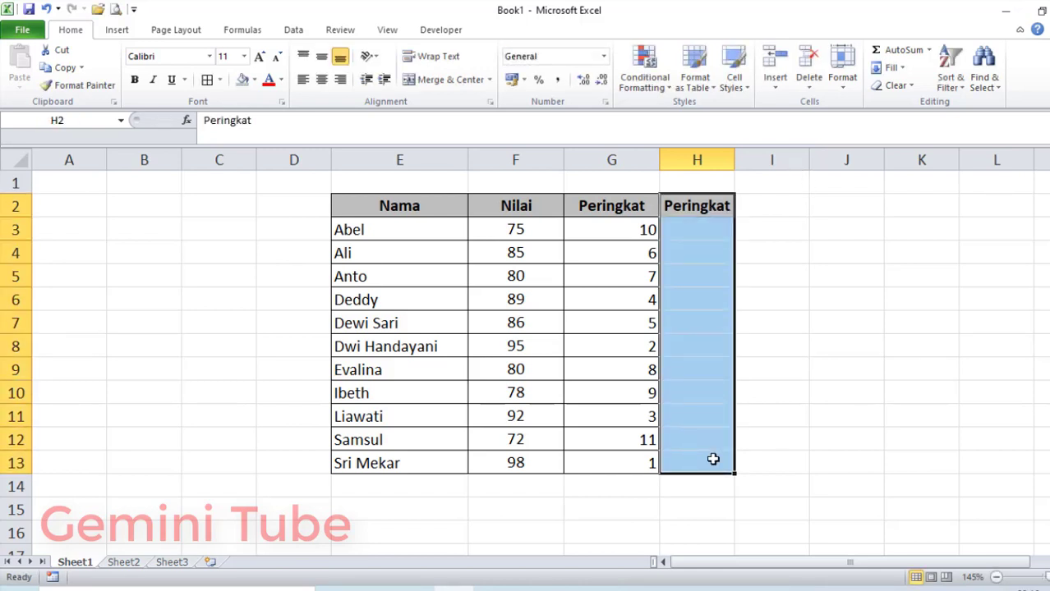
pyautogui.click(206, 79)
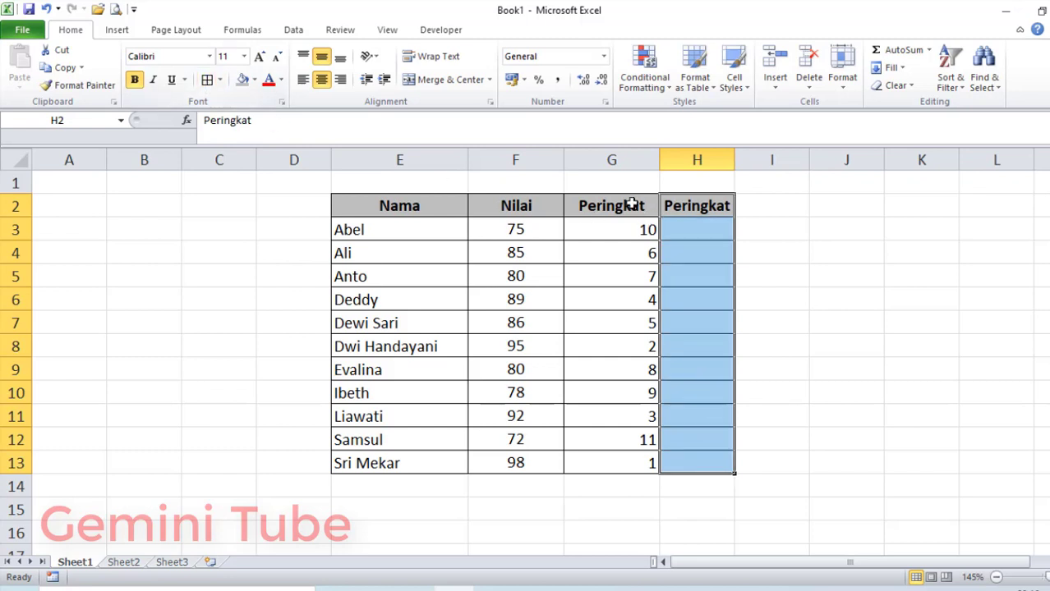
# - Label the two rank columns I and II in G1:H1 and centre the labels
pyautogui.click(614, 183)
pyautogui.write('I')
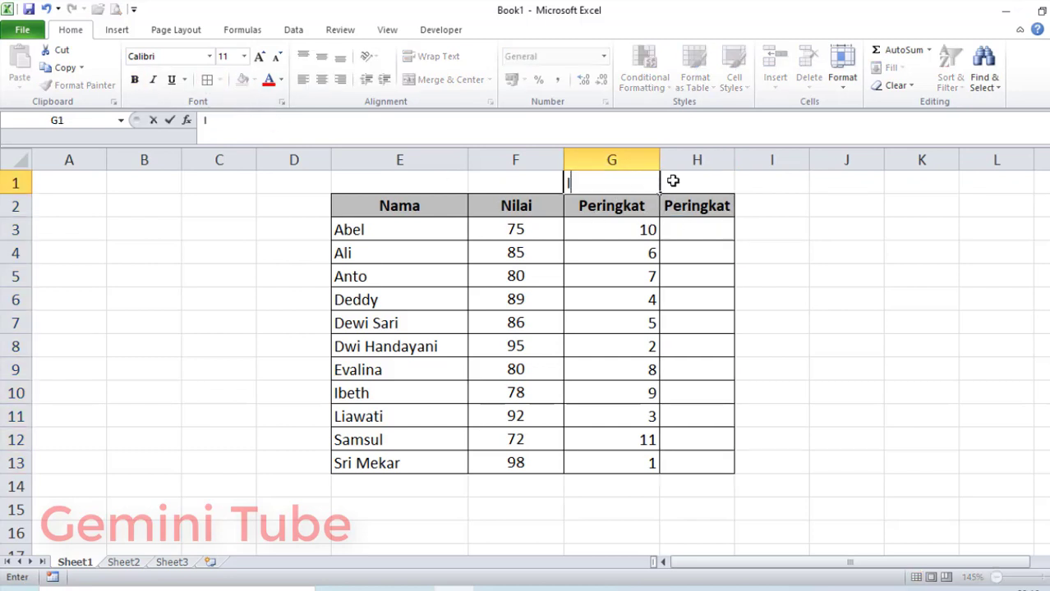
pyautogui.click(677, 182)
pyautogui.write('II')
pyautogui.moveTo(612, 186); pyautogui.dragTo(677, 189)
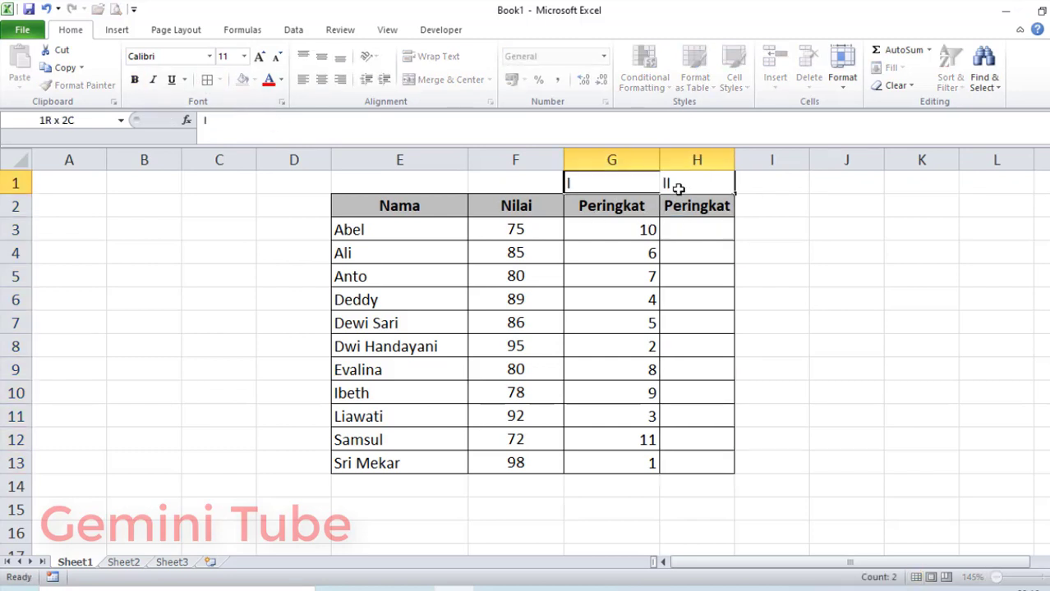
pyautogui.click(324, 85)
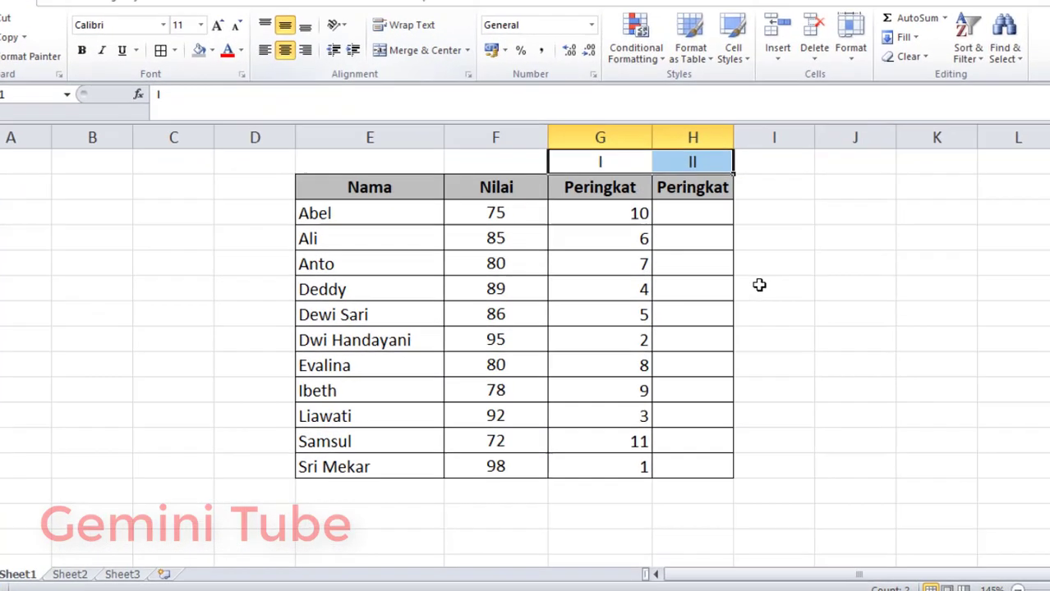
pyautogui.click(764, 298)
# - Widen column H and begin a =RANK.EQ( formula in H3 for Abel
pyautogui.moveTo(740, 104); pyautogui.dragTo(751, 105)
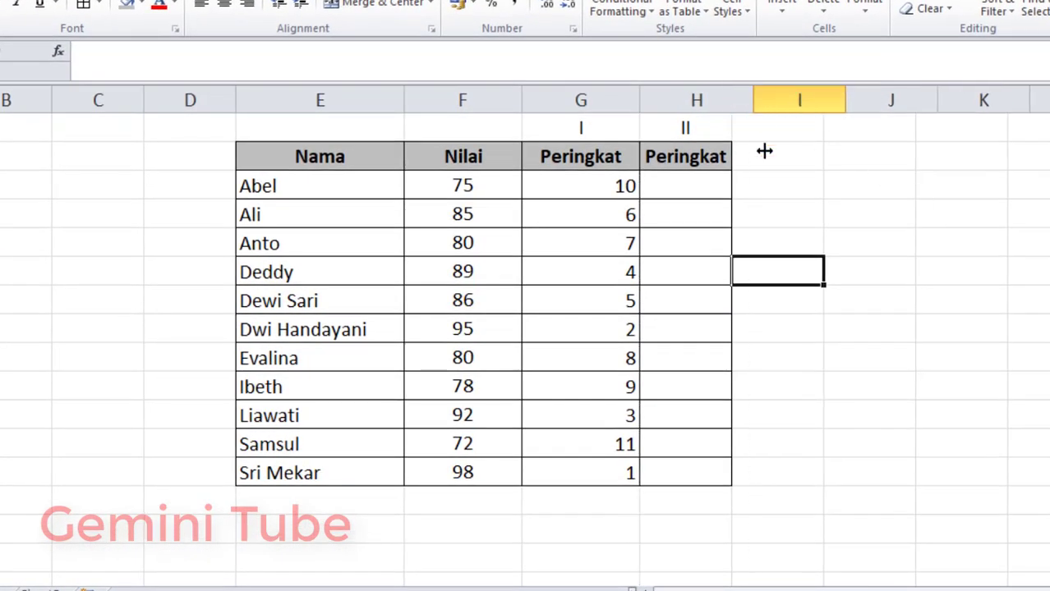
pyautogui.click(696, 185)
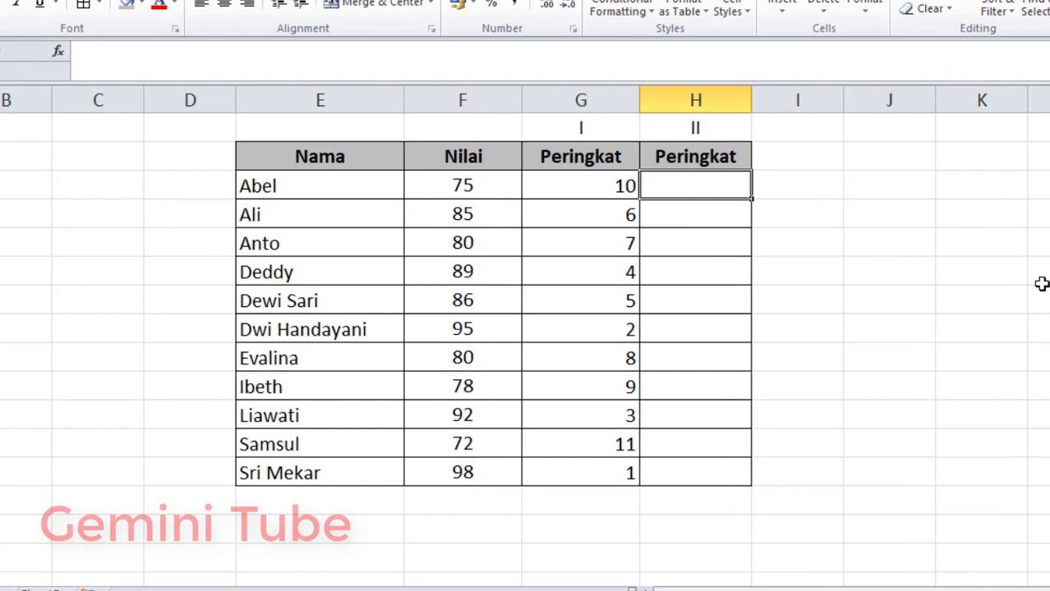
pyautogui.write('=')
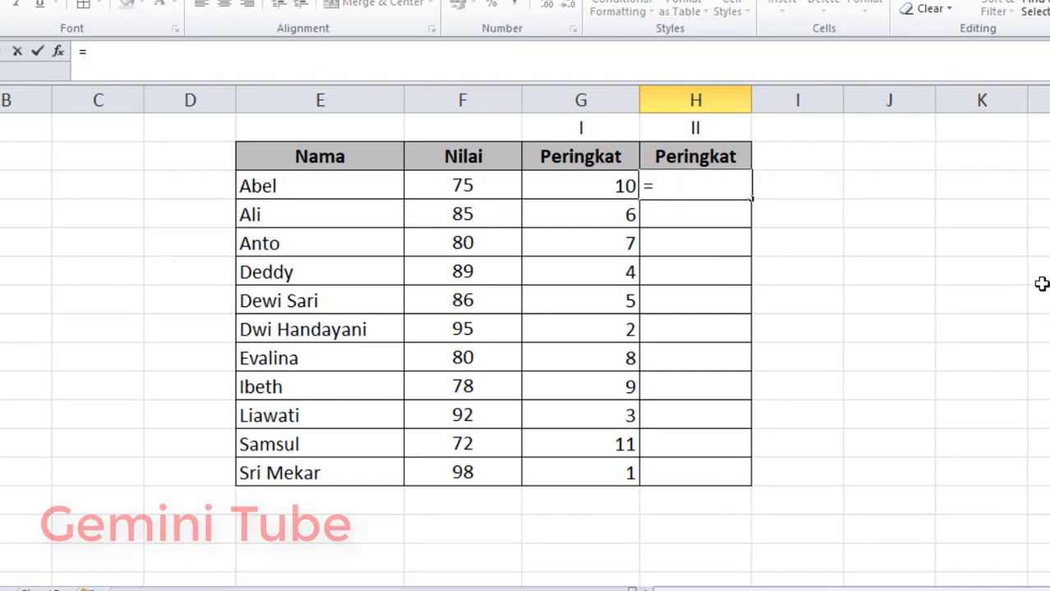
pyautogui.write('rank')
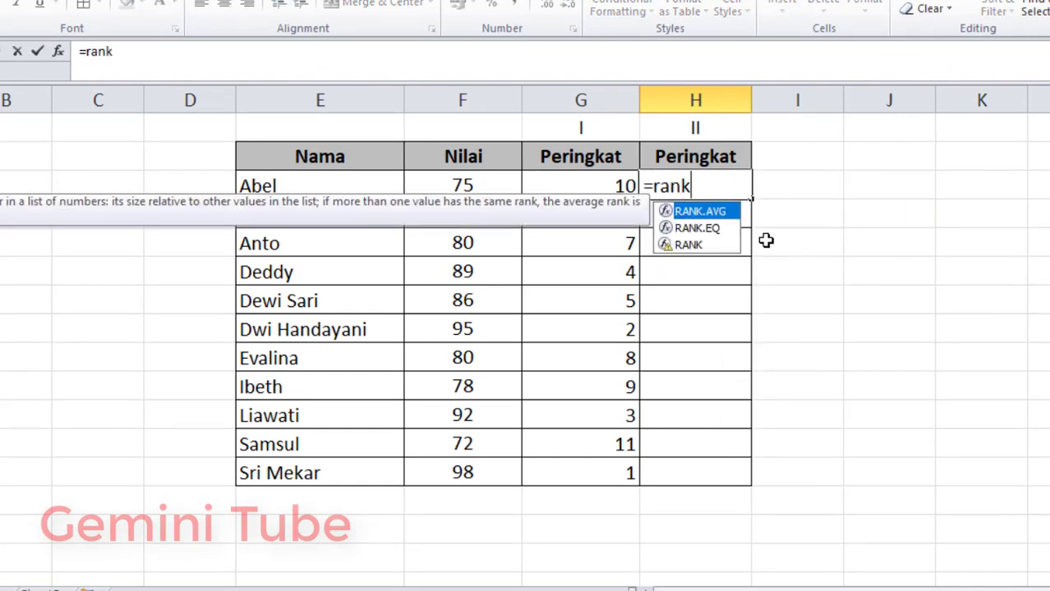
pyautogui.doubleClick(706, 229)
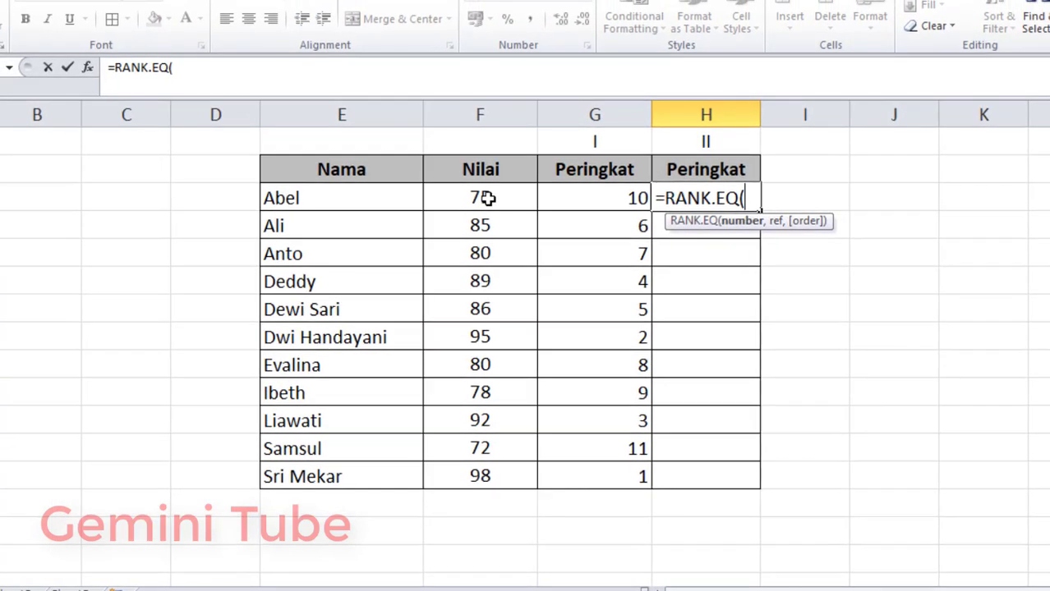
# - Give the formula F3 as the number and the absolute range $F$3:$F$13 as the reference
pyautogui.click(485, 195)
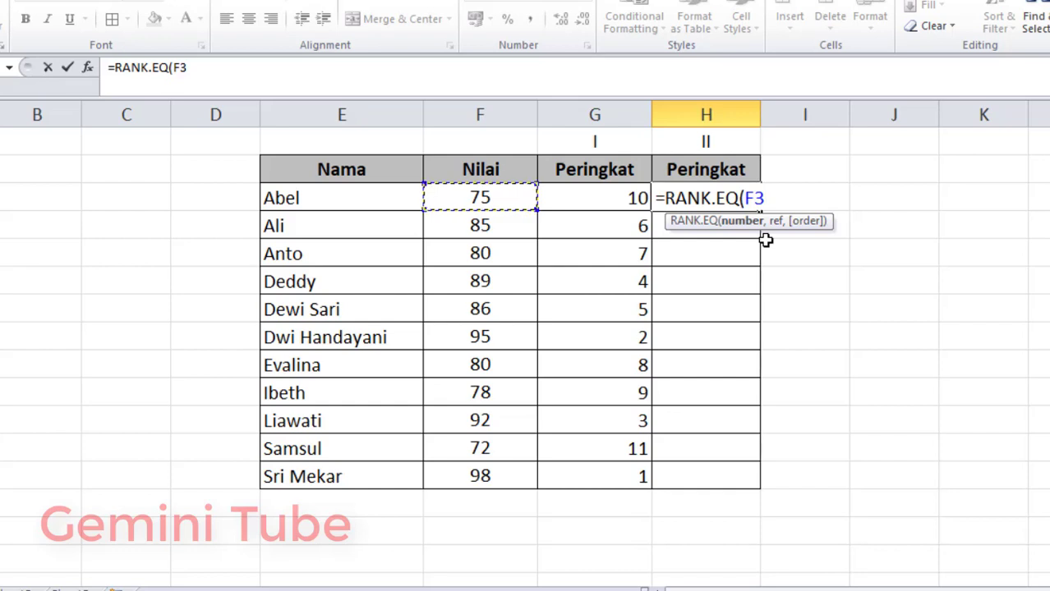
pyautogui.write(',')
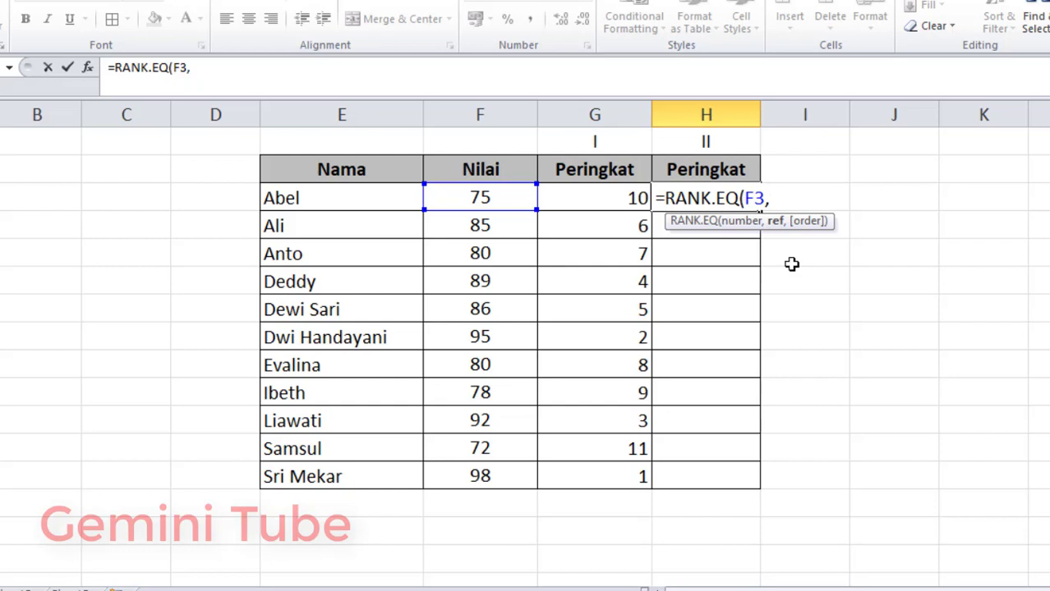
pyautogui.click(465, 197)
pyautogui.moveTo(465, 197); pyautogui.dragTo(468, 471)
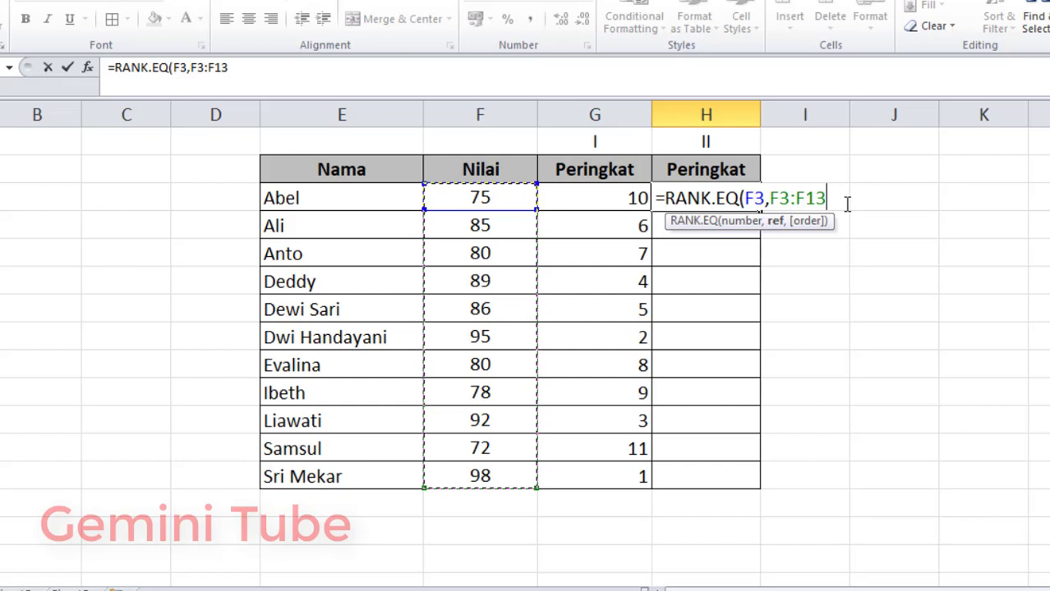
pyautogui.press('F4')
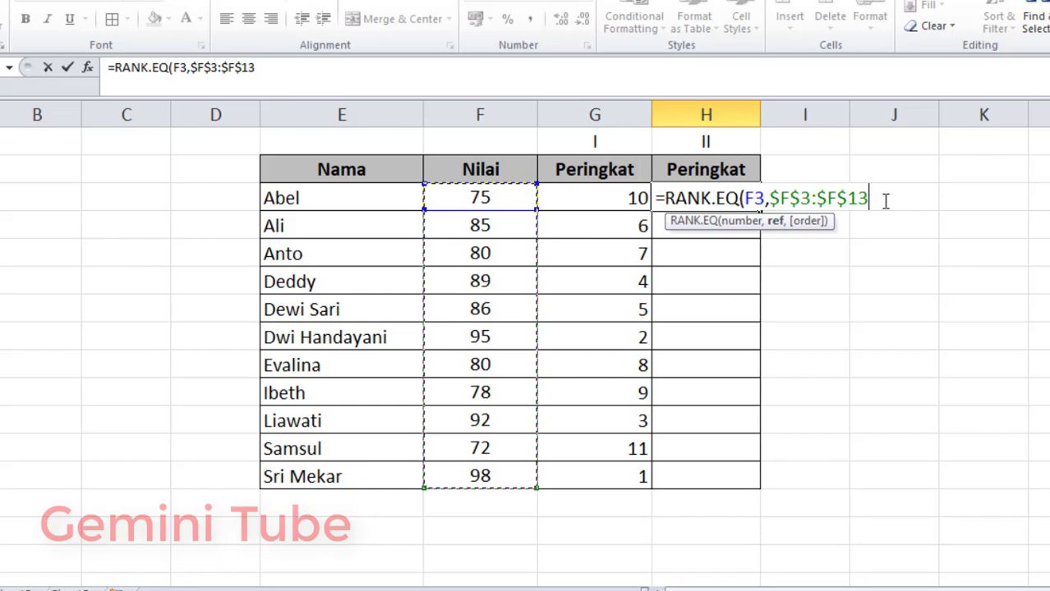
# - Finish Abel's formula as =RANK.EQ(F3,$F$3:$F$13,0), which returns rank 10
pyautogui.click(776, 201)
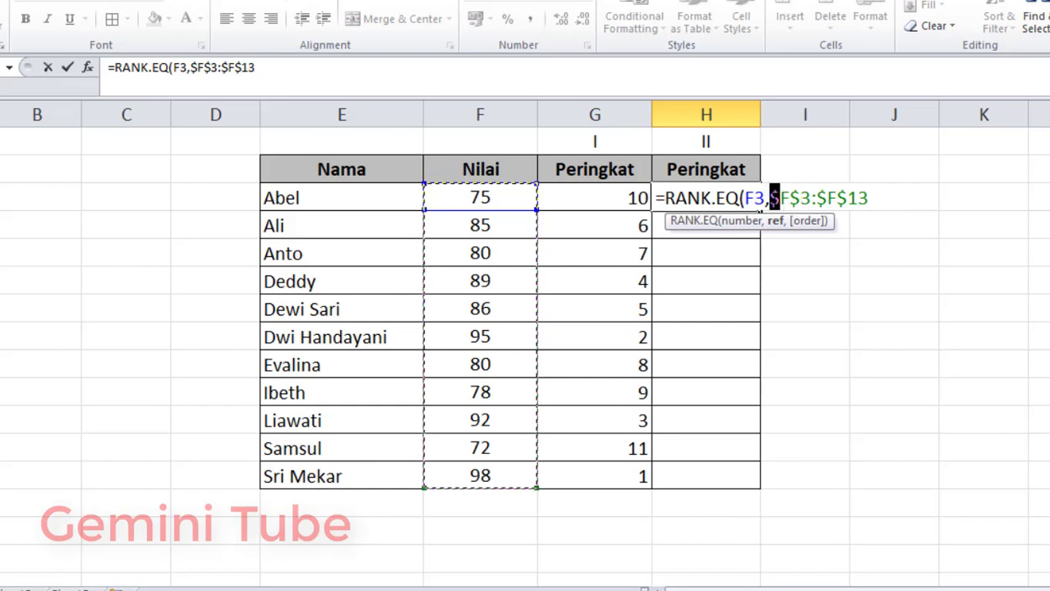
pyautogui.click(885, 197)
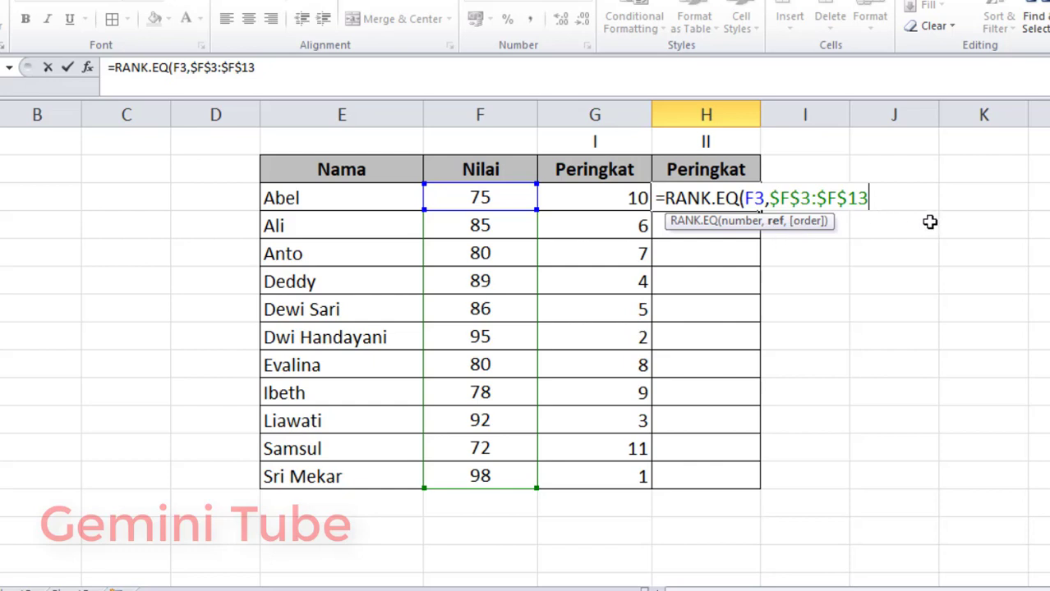
pyautogui.write(',')
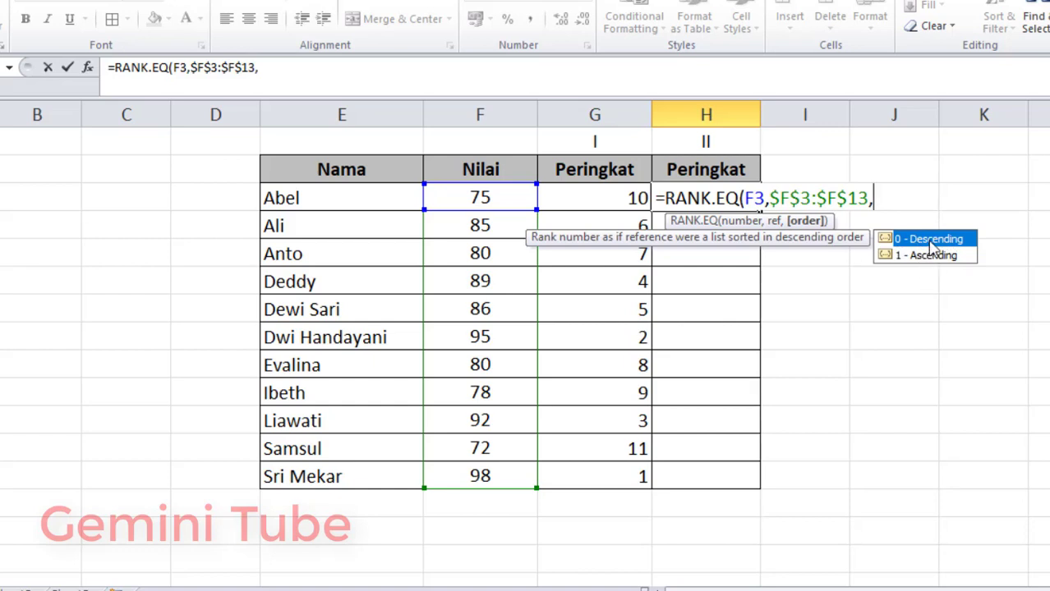
pyautogui.click(932, 247)
pyautogui.doubleClick(932, 246)
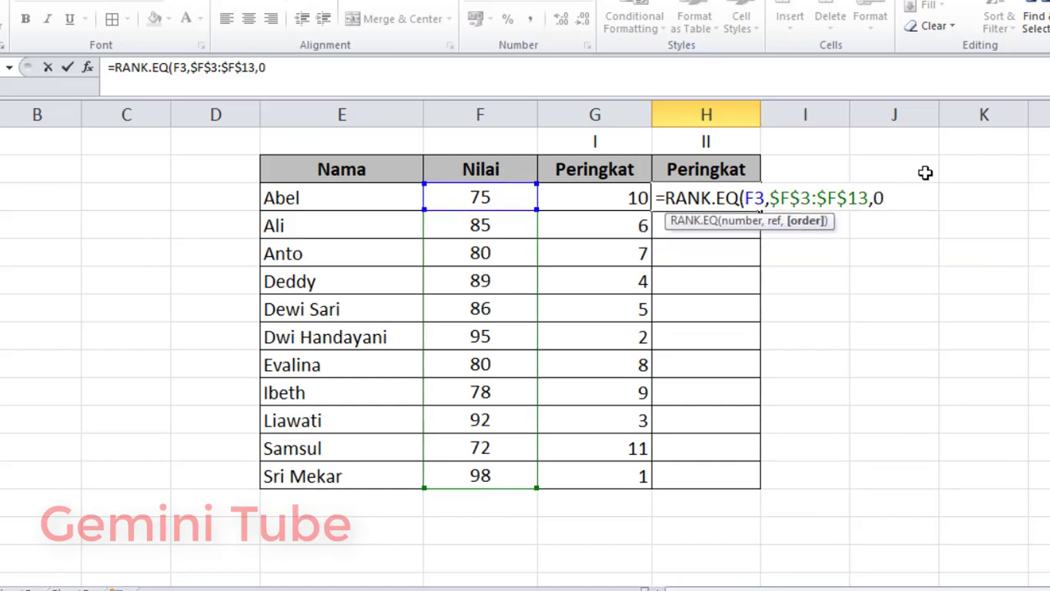
pyautogui.write(')')
pyautogui.press('Return')
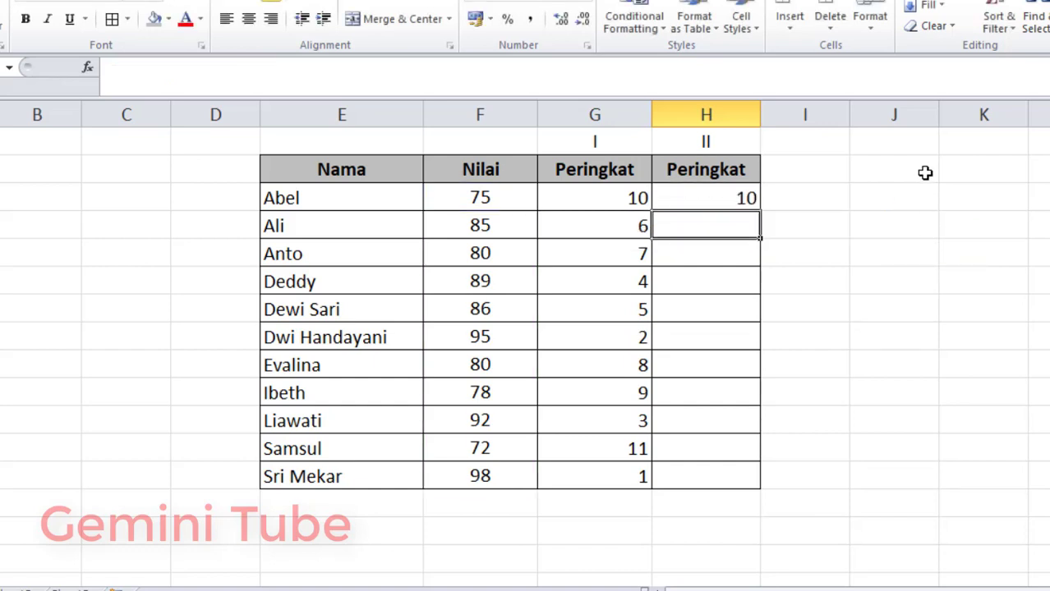
# - Fill the RANK.EQ formula from H3 down to H13, ranking all eleven students
pyautogui.click(707, 195)
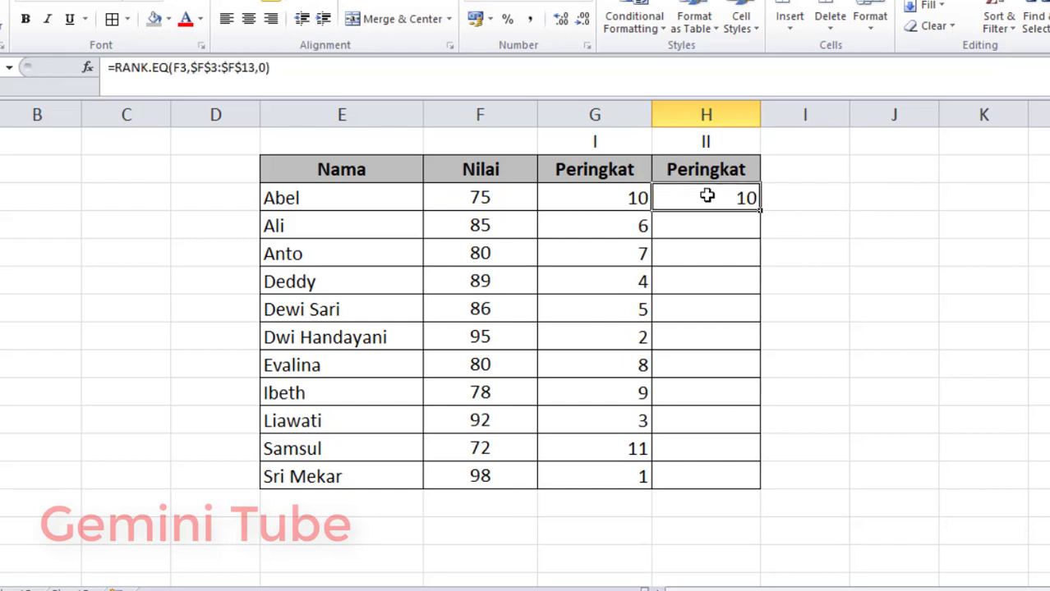
pyautogui.click(591, 195)
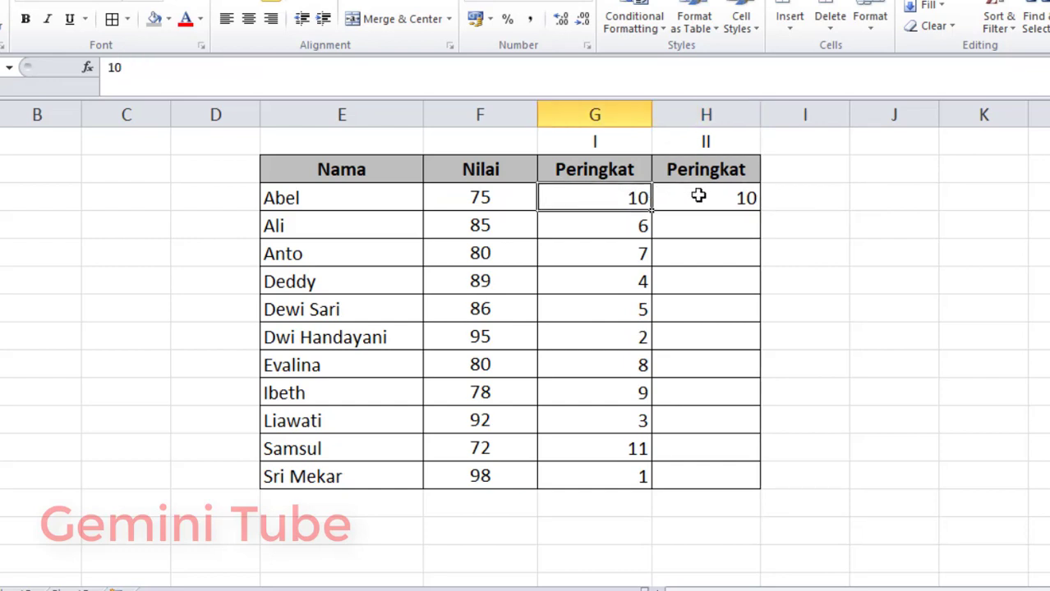
pyautogui.click(700, 197)
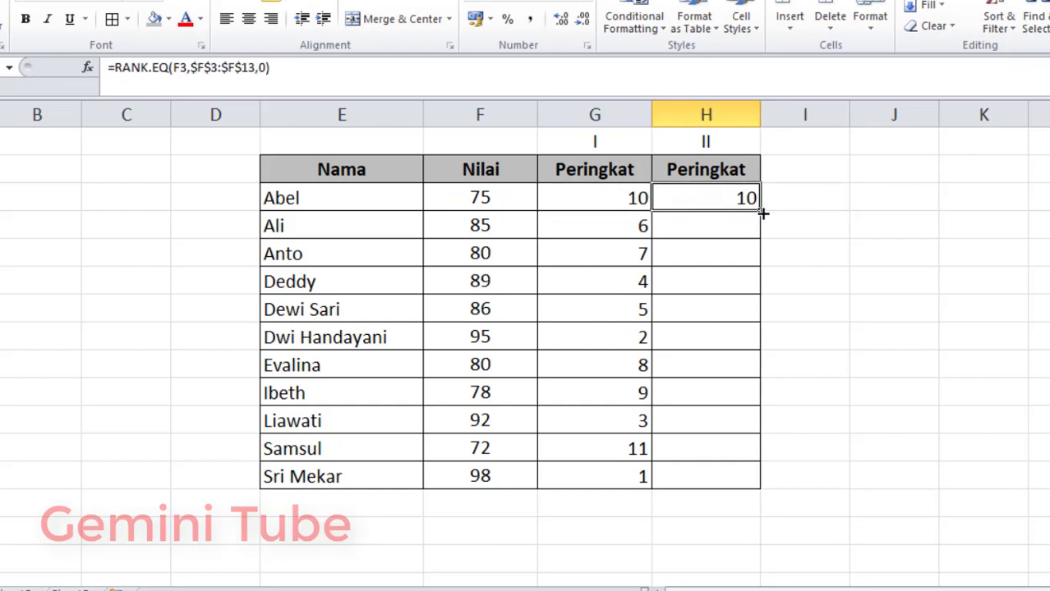
pyautogui.doubleClick(762, 213)
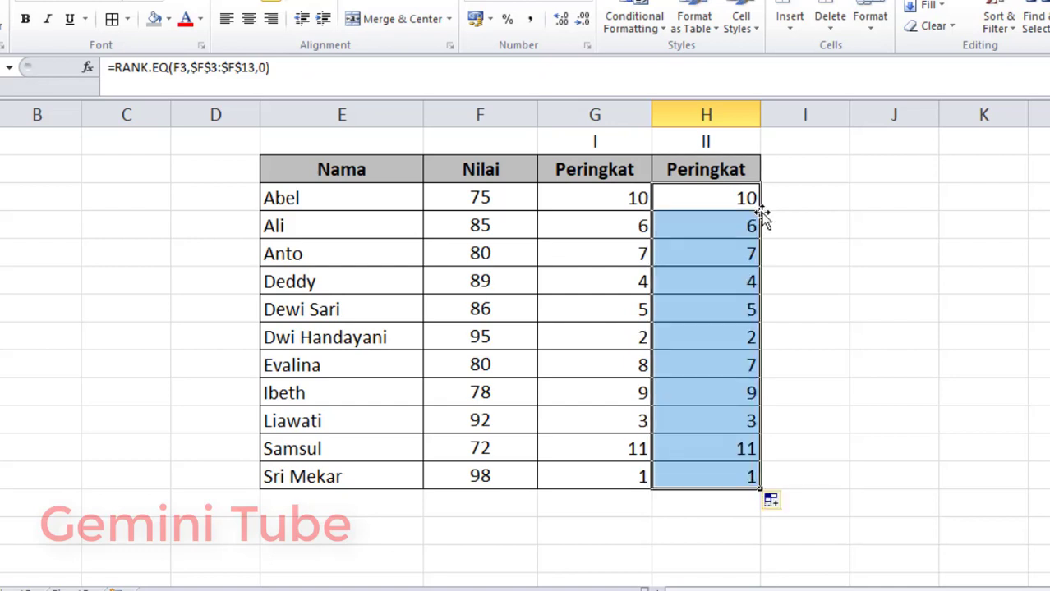
pyautogui.click(712, 285)
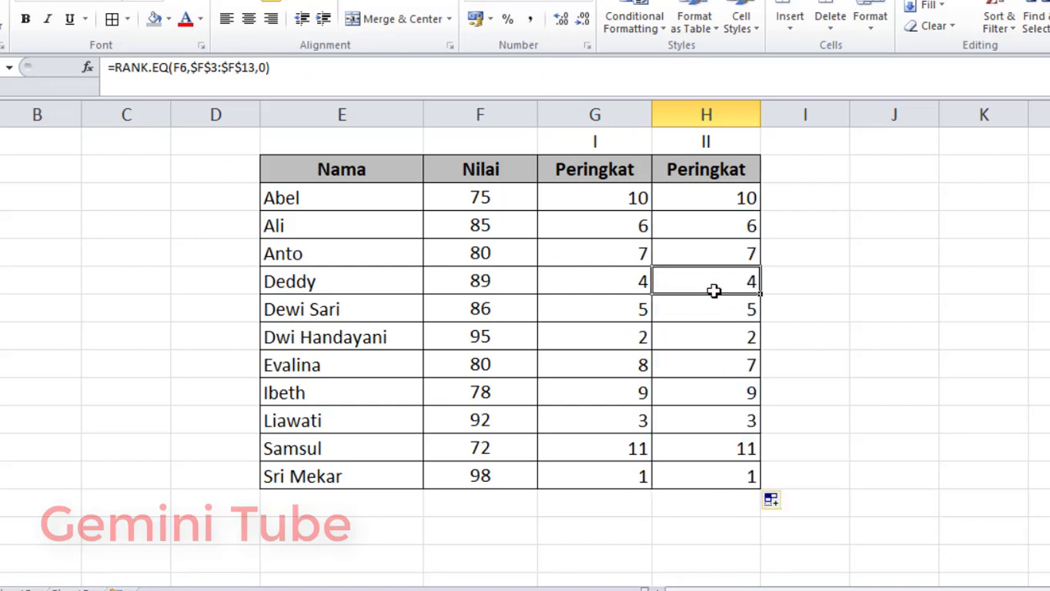
pyautogui.click(694, 476)
pyautogui.click(622, 478)
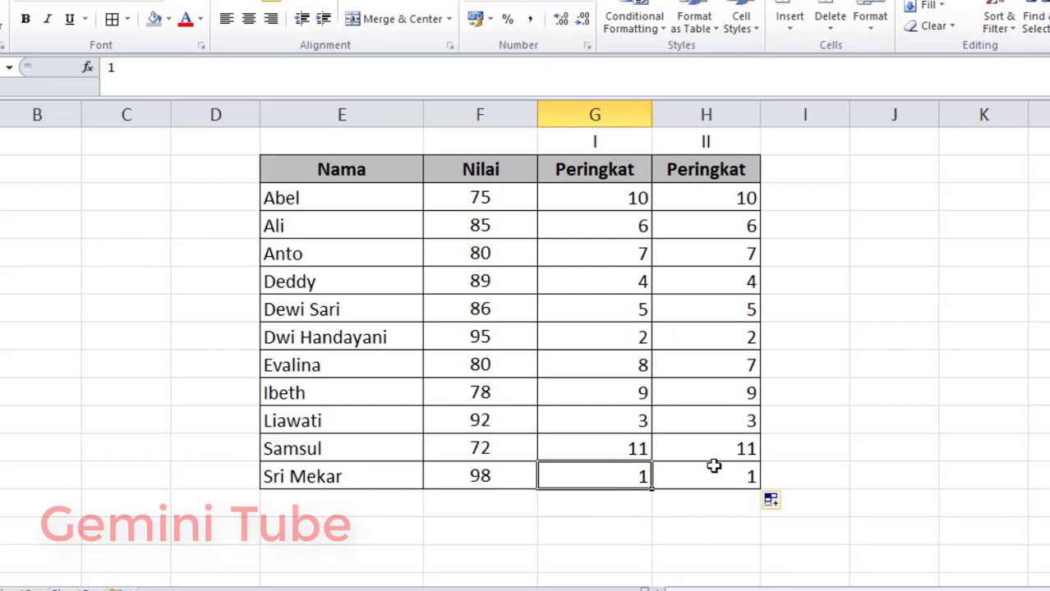
pyautogui.click(713, 452)
pyautogui.click(645, 450)
pyautogui.click(625, 421)
pyautogui.click(694, 422)
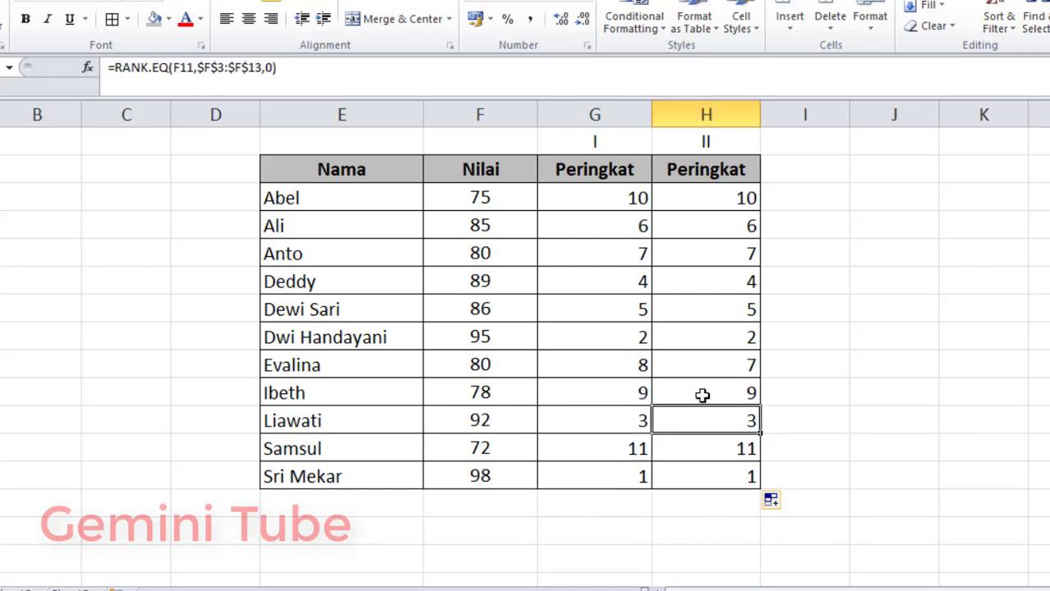
pyautogui.click(639, 394)
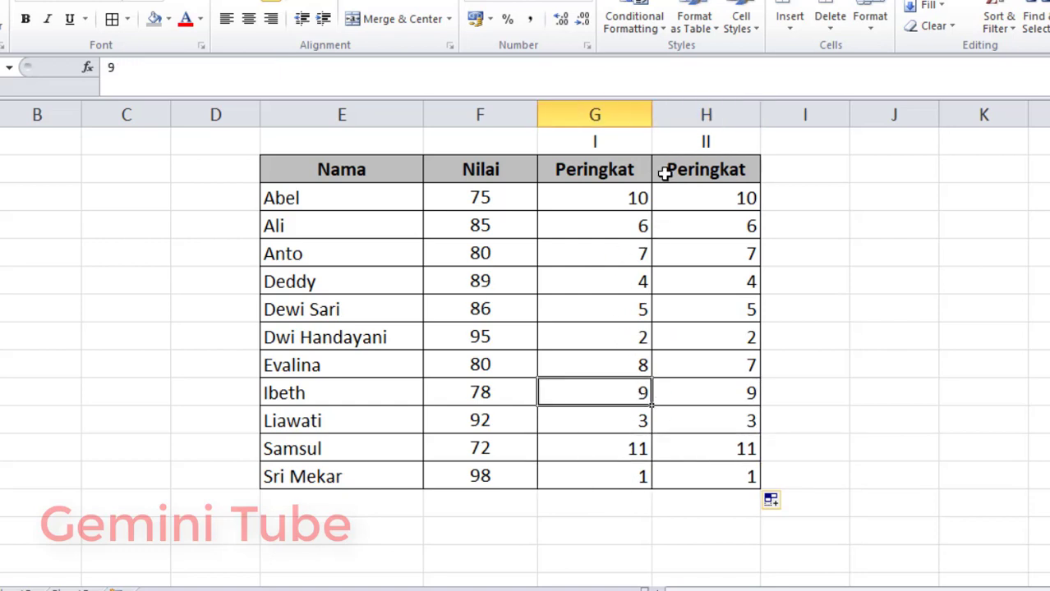
pyautogui.click(596, 115)
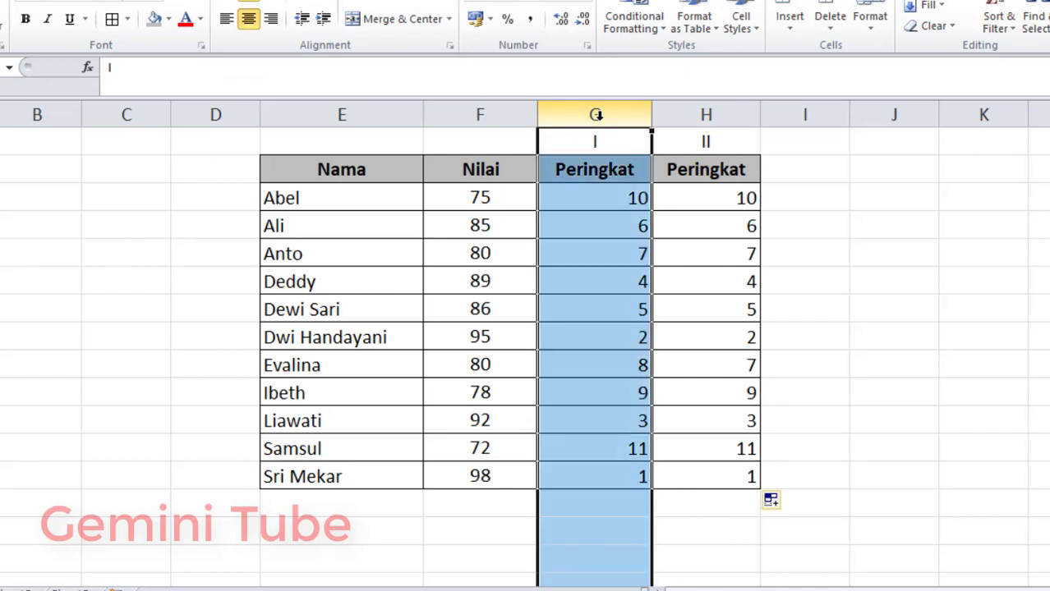
pyautogui.click(599, 231)
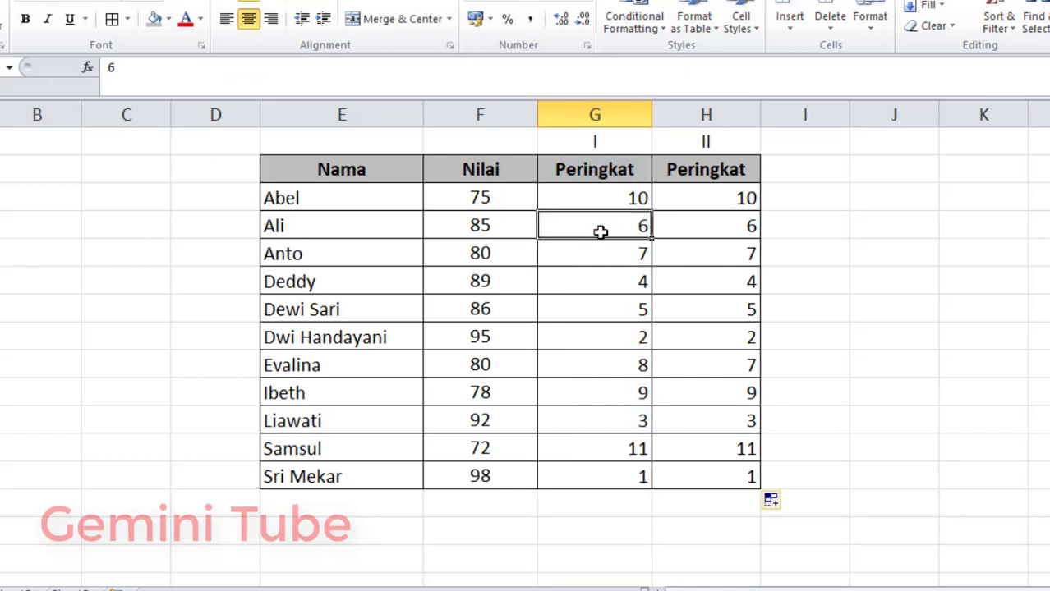
pyautogui.click(482, 164)
pyautogui.click(355, 170)
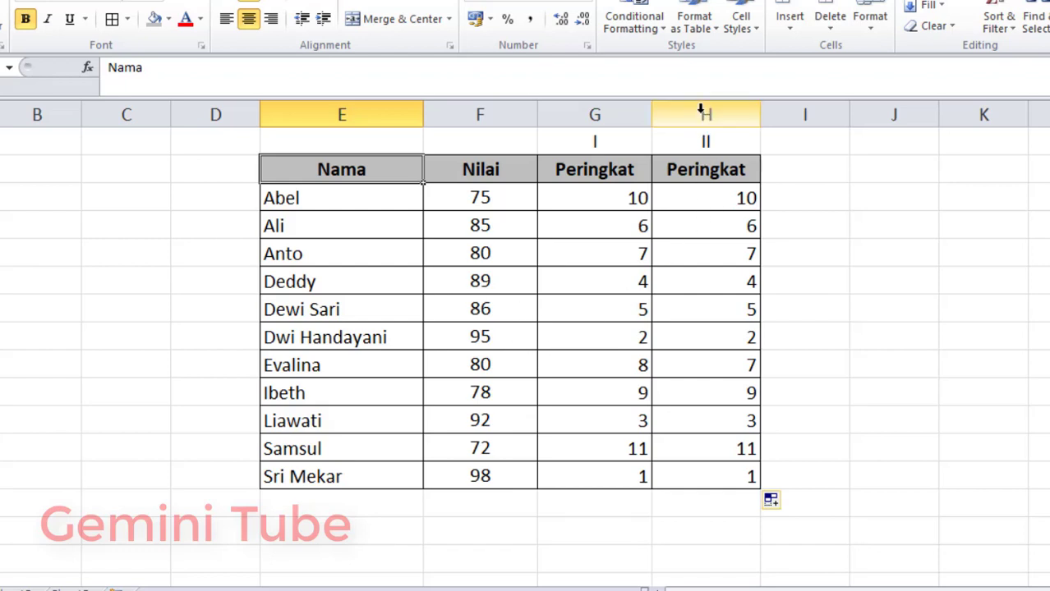
pyautogui.click(700, 208)
pyautogui.moveTo(700, 208); pyautogui.dragTo(707, 477)
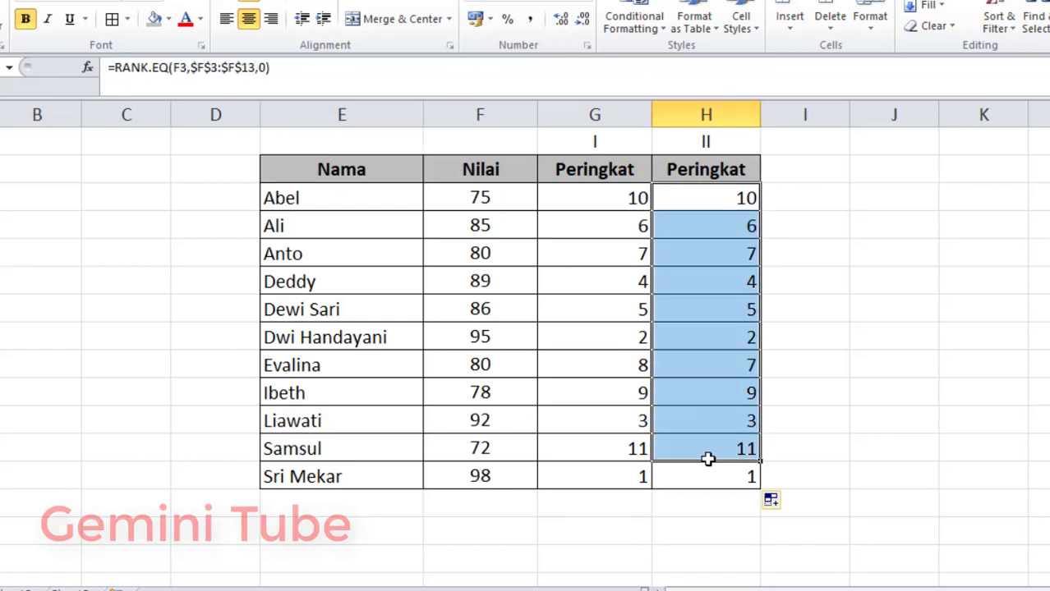
pyautogui.click(696, 289)
pyautogui.click(699, 207)
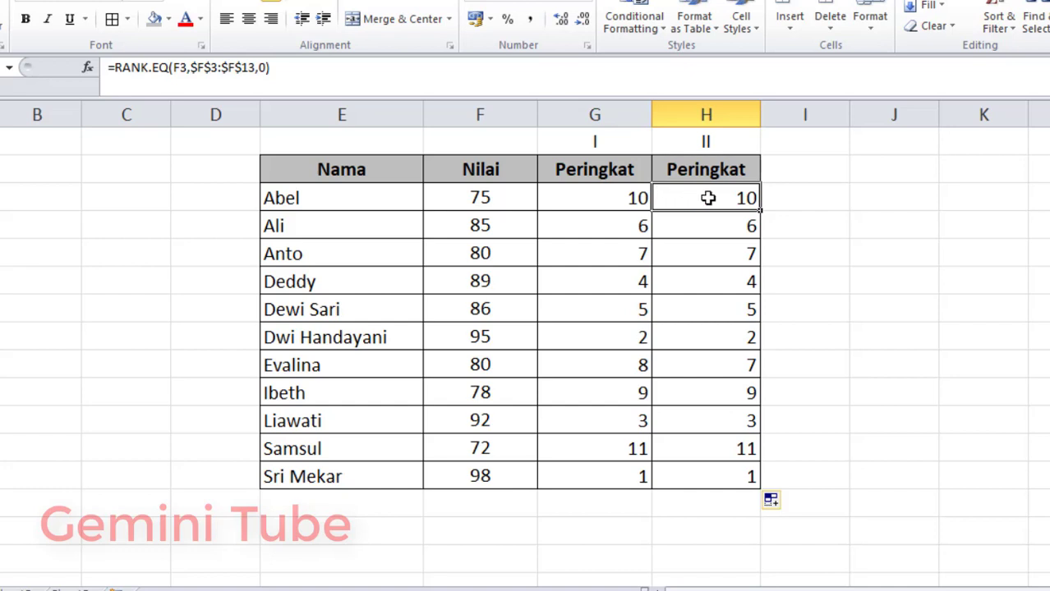
pyautogui.moveTo(708, 199); pyautogui.dragTo(731, 473)
pyautogui.click(839, 420)
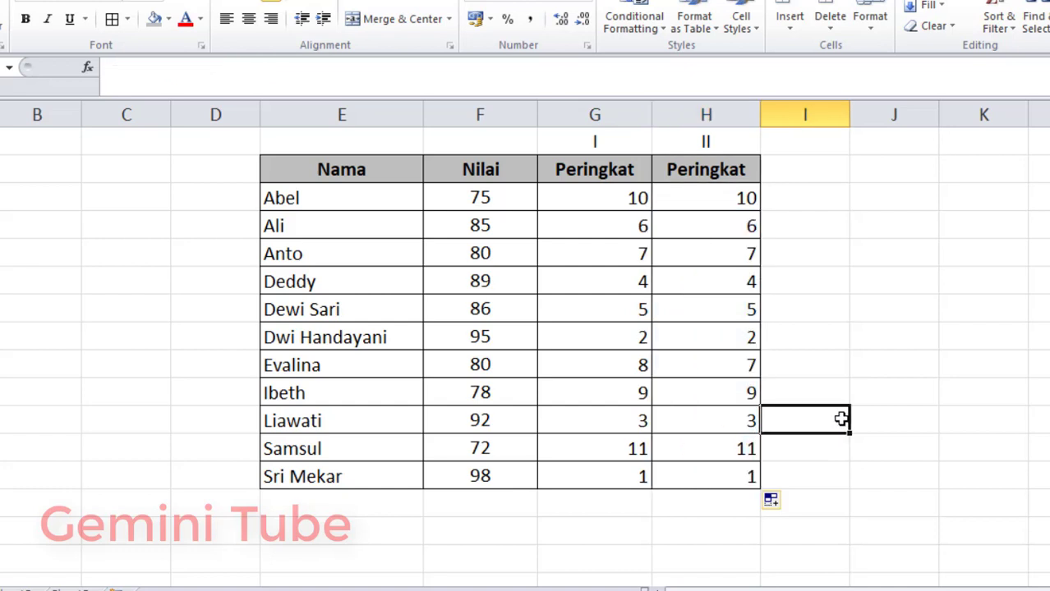